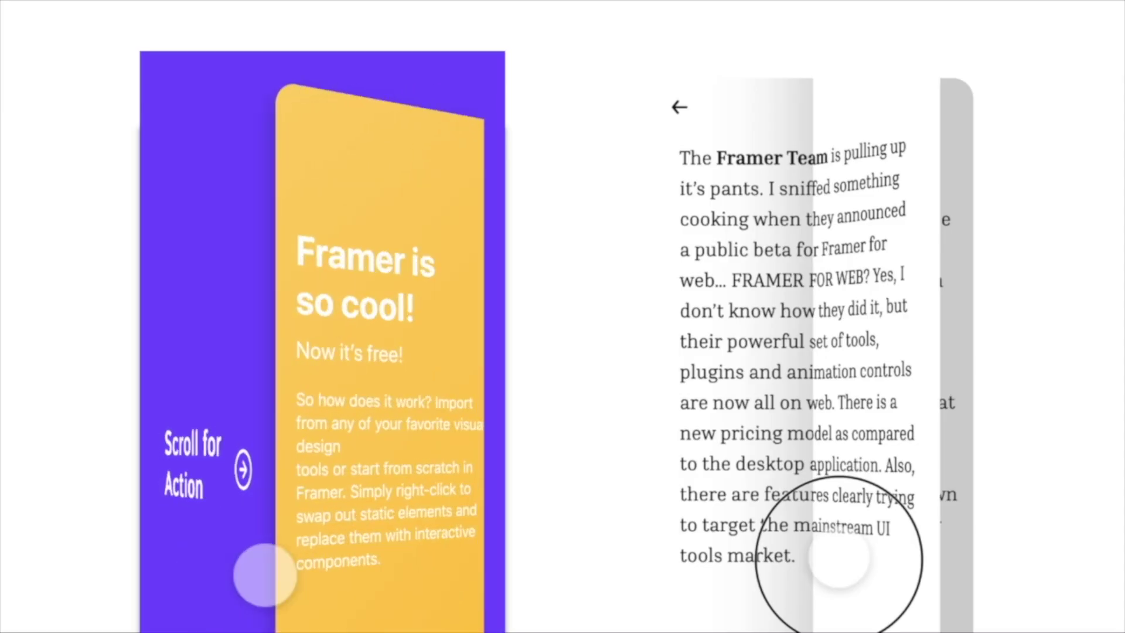
# Swipe through the cube-paged cards and flip a page of the book in the preview
pyautogui.moveTo(314, 572); pyautogui.dragTo(201, 593)
pyautogui.moveTo(376, 609); pyautogui.dragTo(227, 597)
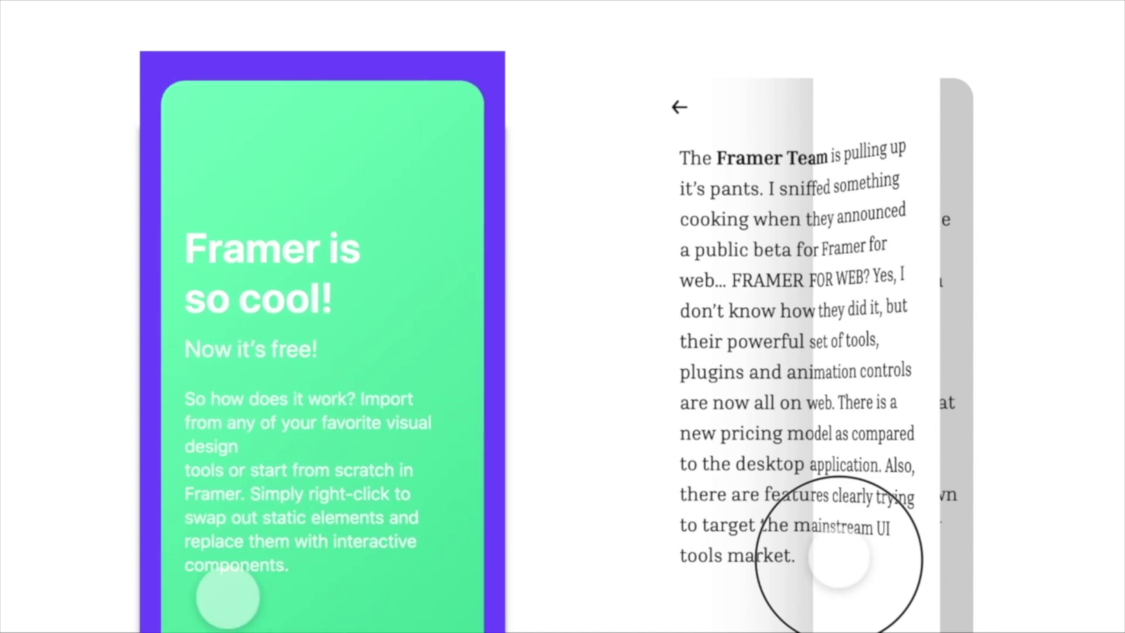
pyautogui.moveTo(849, 548)
pyautogui.mouseDown()
pyautogui.moveTo(758, 515)
pyautogui.moveTo(901, 509)
pyautogui.moveTo(858, 498)
pyautogui.moveTo(842, 514)
pyautogui.moveTo(899, 515)
pyautogui.moveTo(841, 502)
pyautogui.moveTo(755, 525)
pyautogui.moveTo(751, 507)
pyautogui.mouseUp()
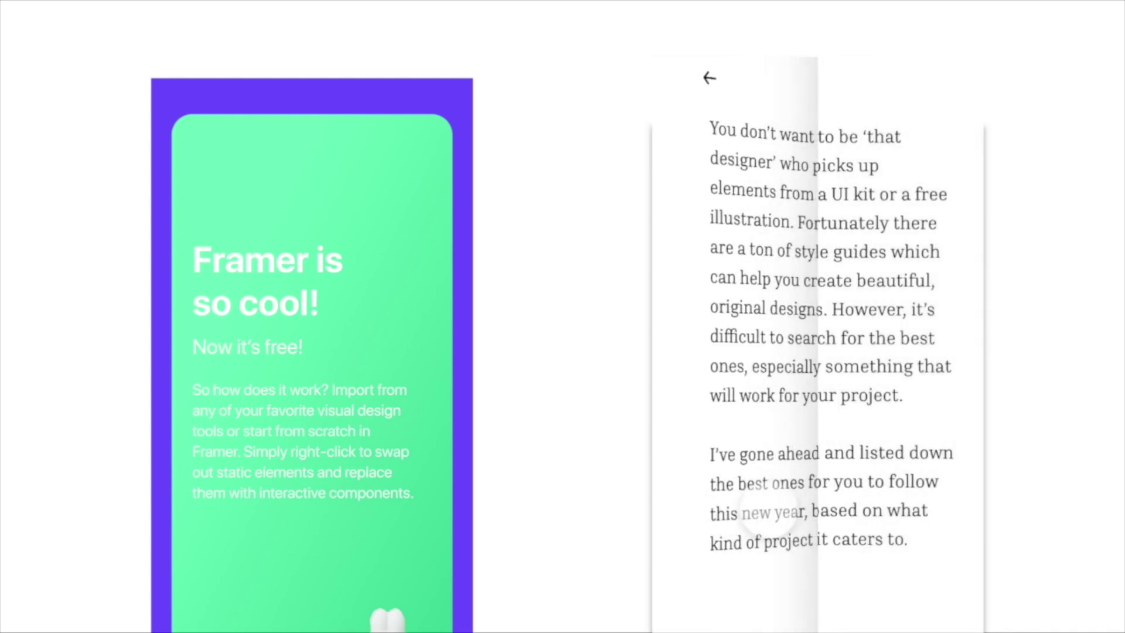
pyautogui.moveTo(941, 531); pyautogui.dragTo(754, 539)
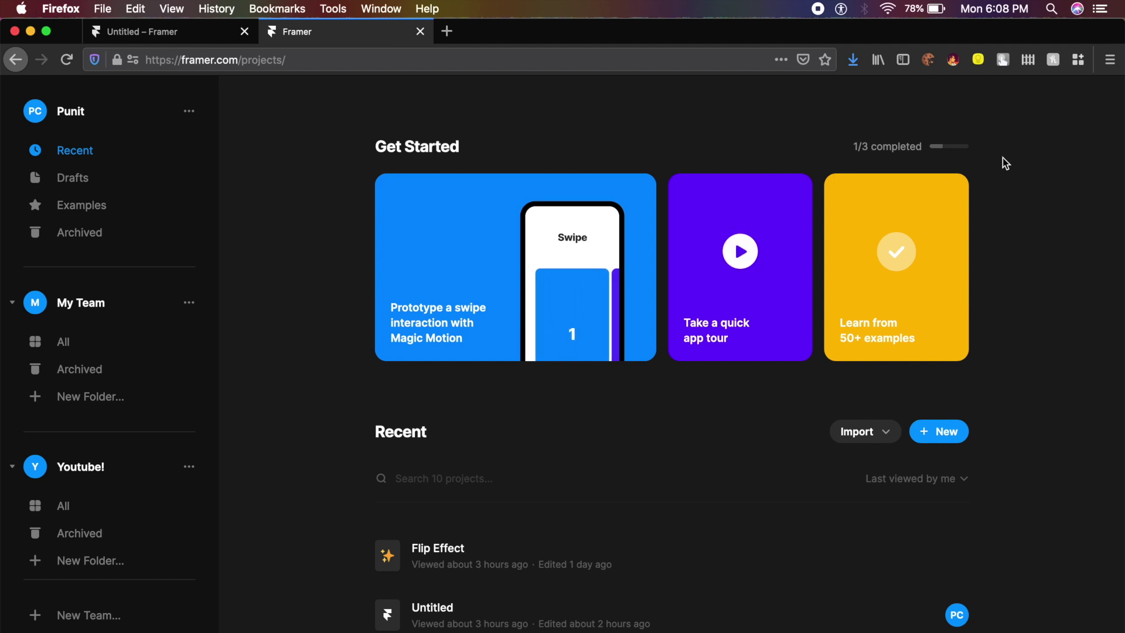
# Start a new project, cancel it, and bring up the Import options for Figma
pyautogui.click(951, 436)
pyautogui.click(516, 410)
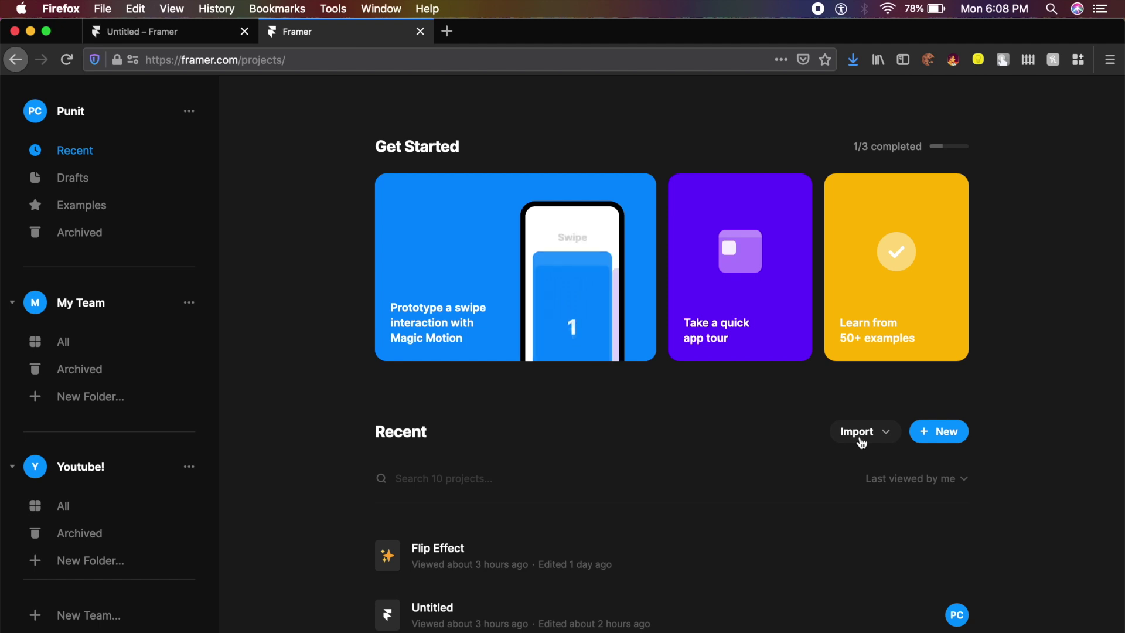
pyautogui.click(860, 439)
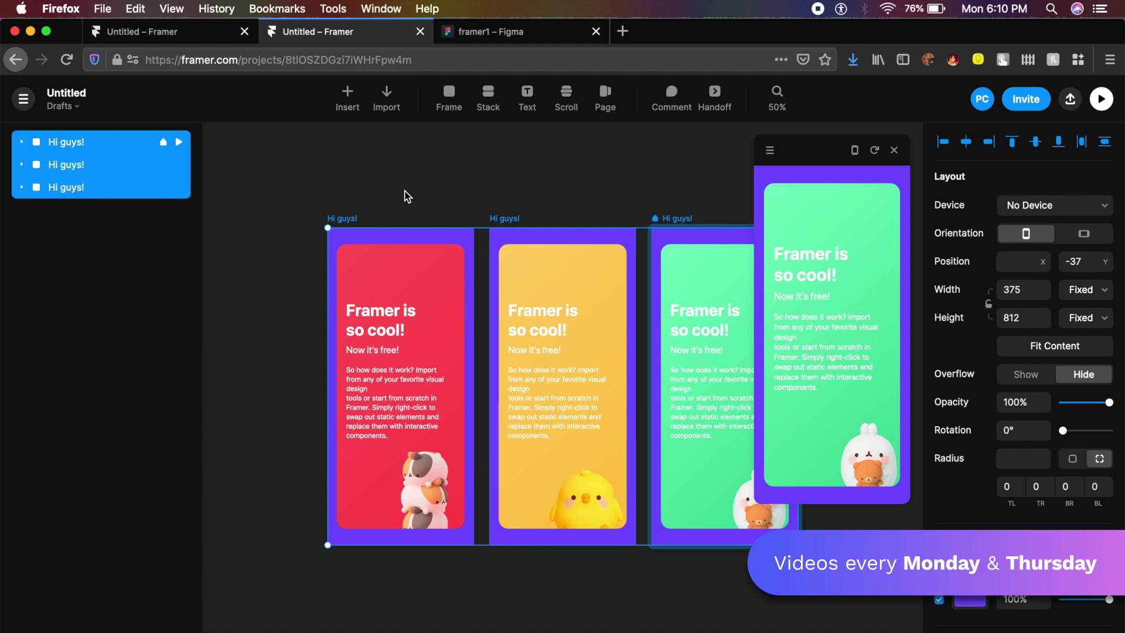
# Duplicate the red 'Hi guys!' card frame, placing the copy below the originals
pyautogui.scroll(-5, 409, 196)
pyautogui.moveTo(424, 210); pyautogui.dragTo(427, 406)
pyautogui.scroll(5, 426, 409)
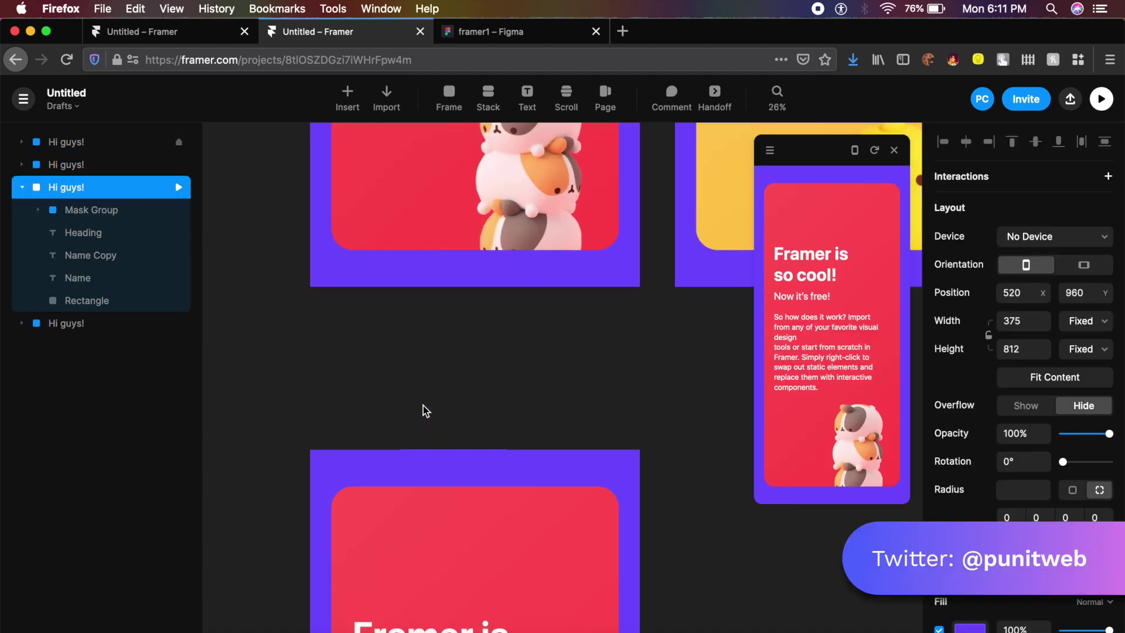
# Remove the copy's cat image, rounded rectangle and text, leaving a plain purple frame
pyautogui.scroll(-3, 426, 408)
pyautogui.click(536, 308)
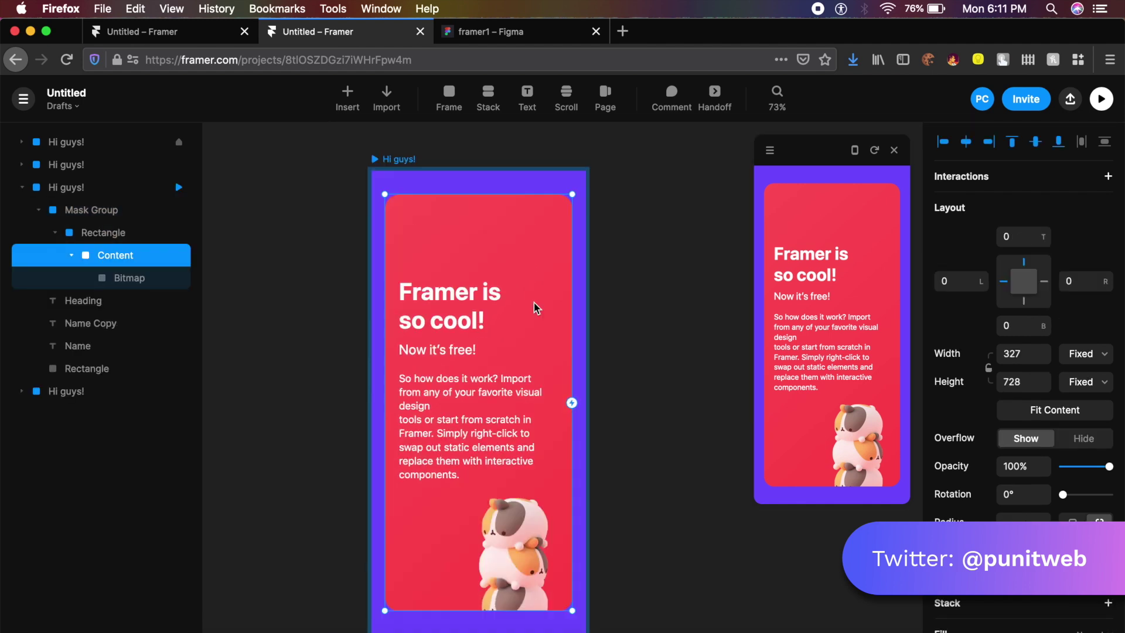
pyautogui.press('Delete')
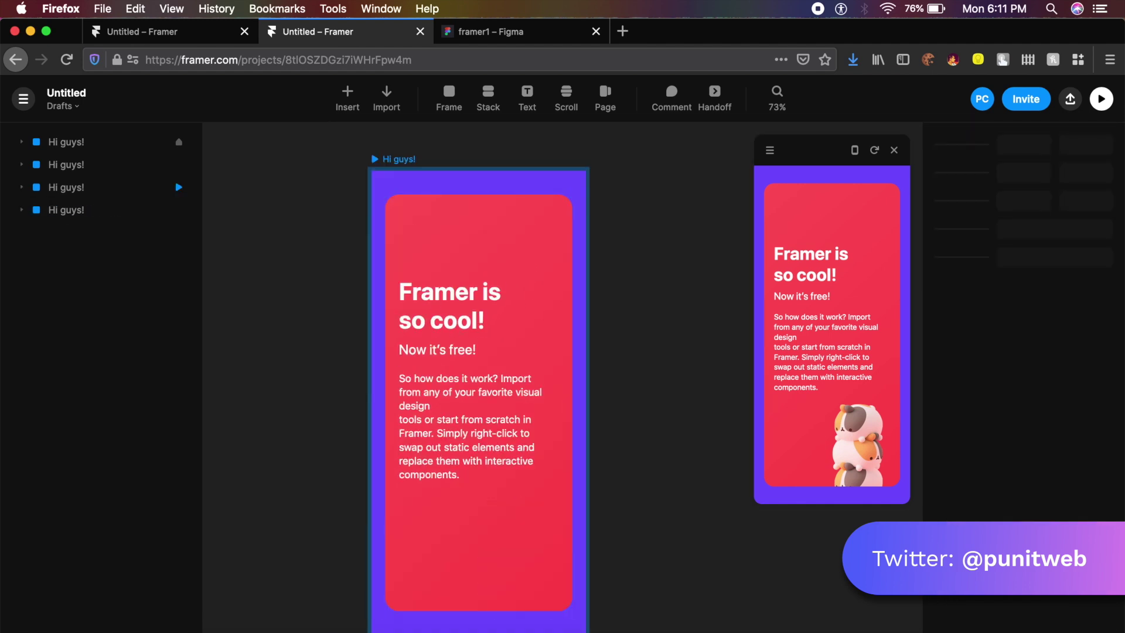
pyautogui.click(432, 437)
pyautogui.press('Escape')
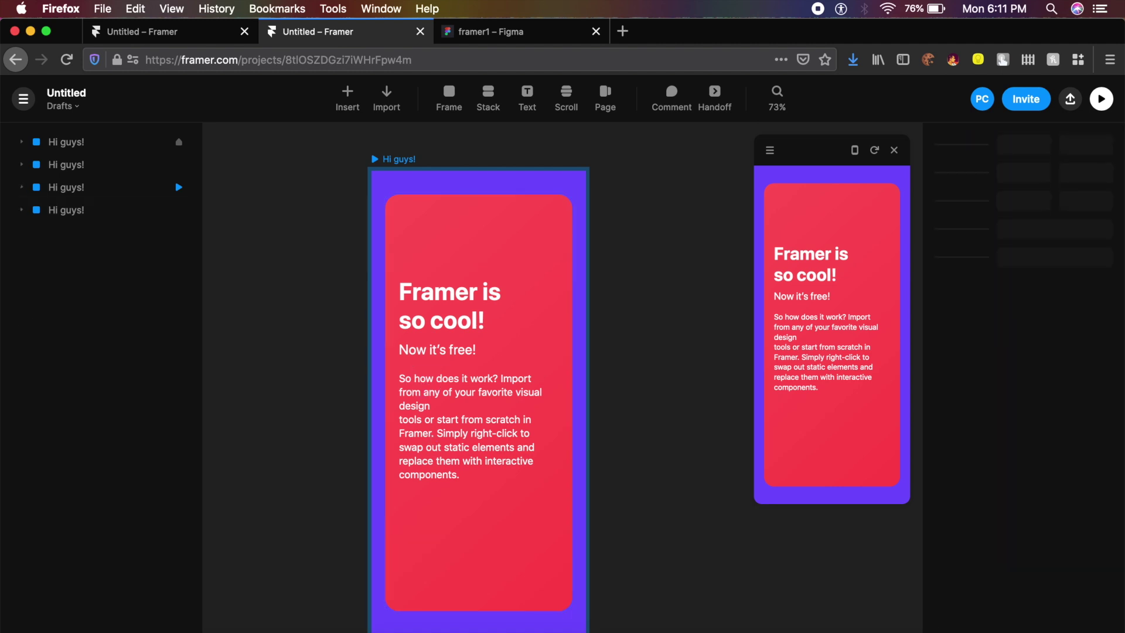
pyautogui.click(424, 384)
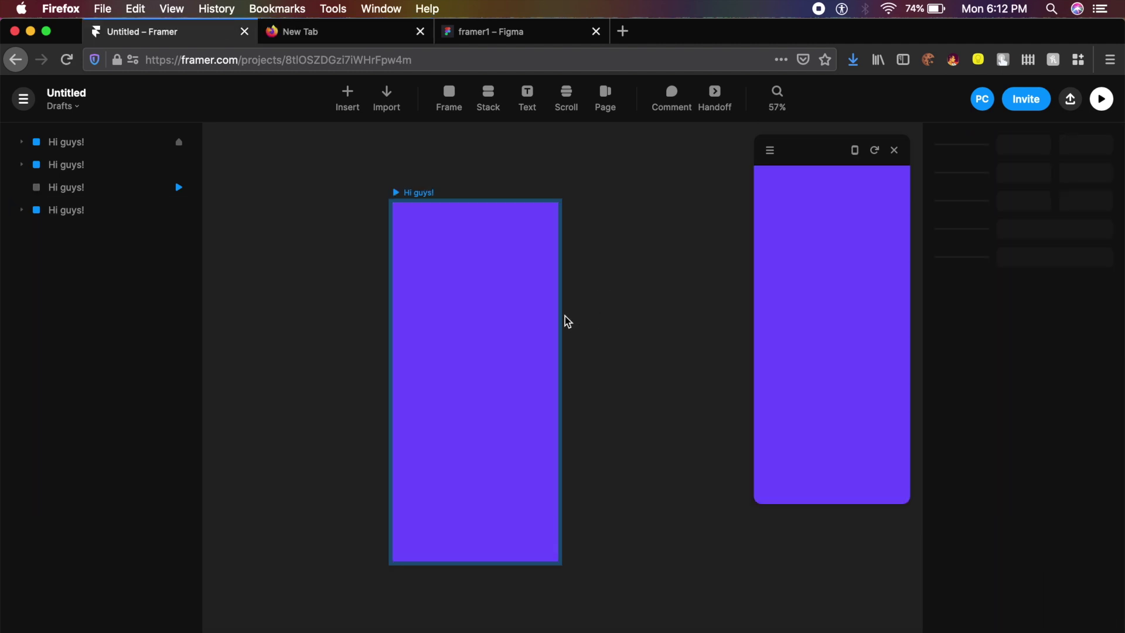
pyautogui.click(487, 334)
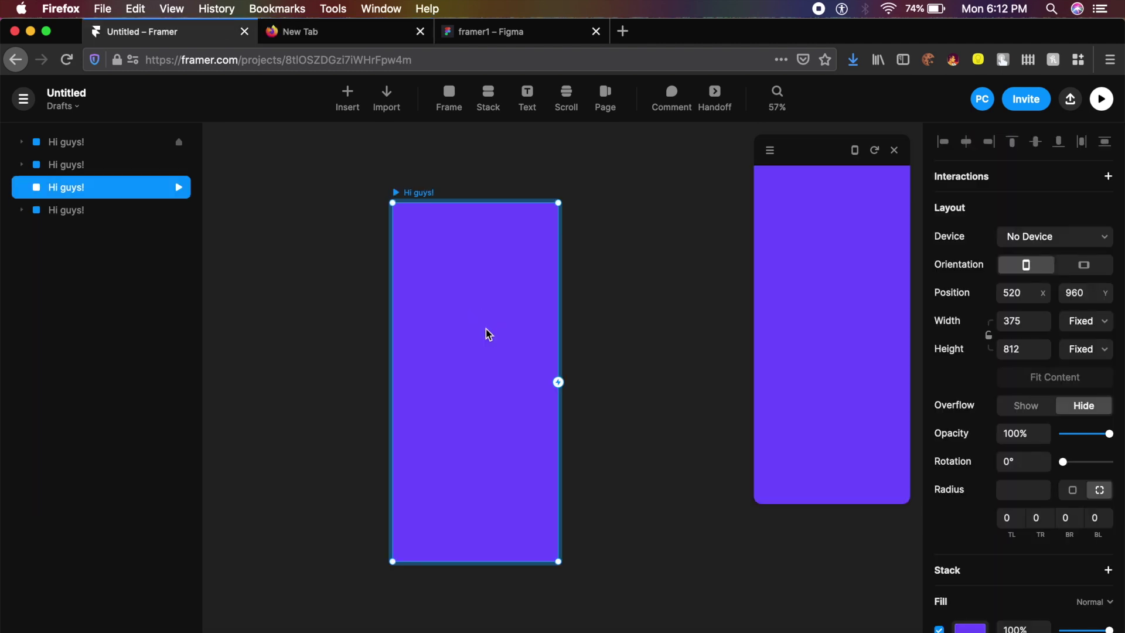
# Select all of the red card's layers and drag them out beside the empty purple frame
pyautogui.scroll(-5, 638, 327)
pyautogui.hscroll(2, 639, 327)
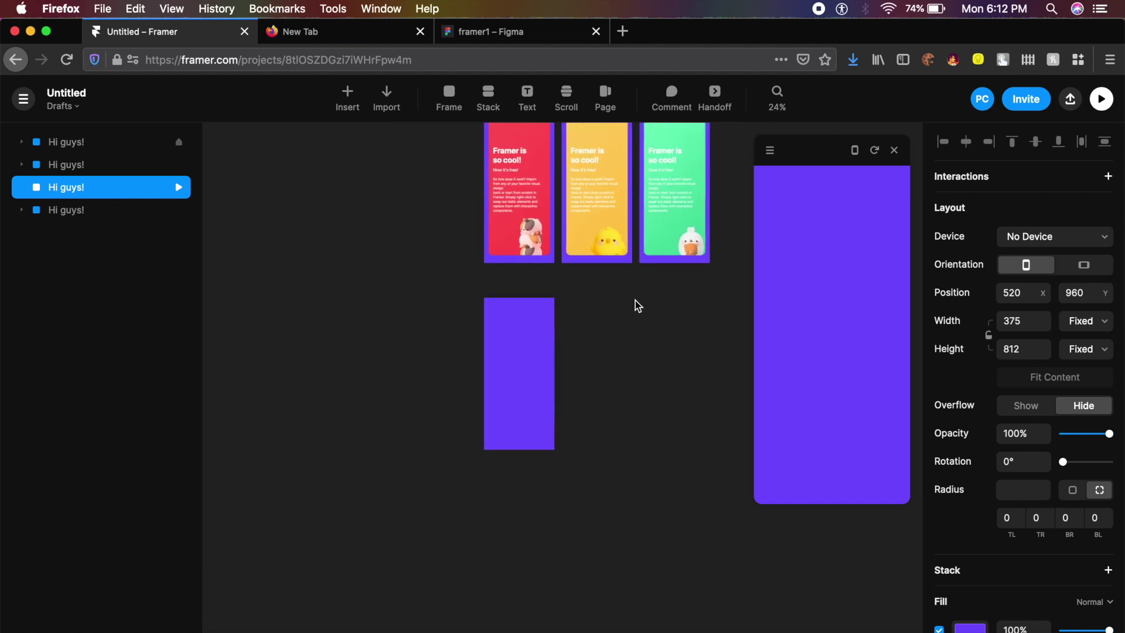
pyautogui.scroll(3, 538, 148)
pyautogui.click(441, 258)
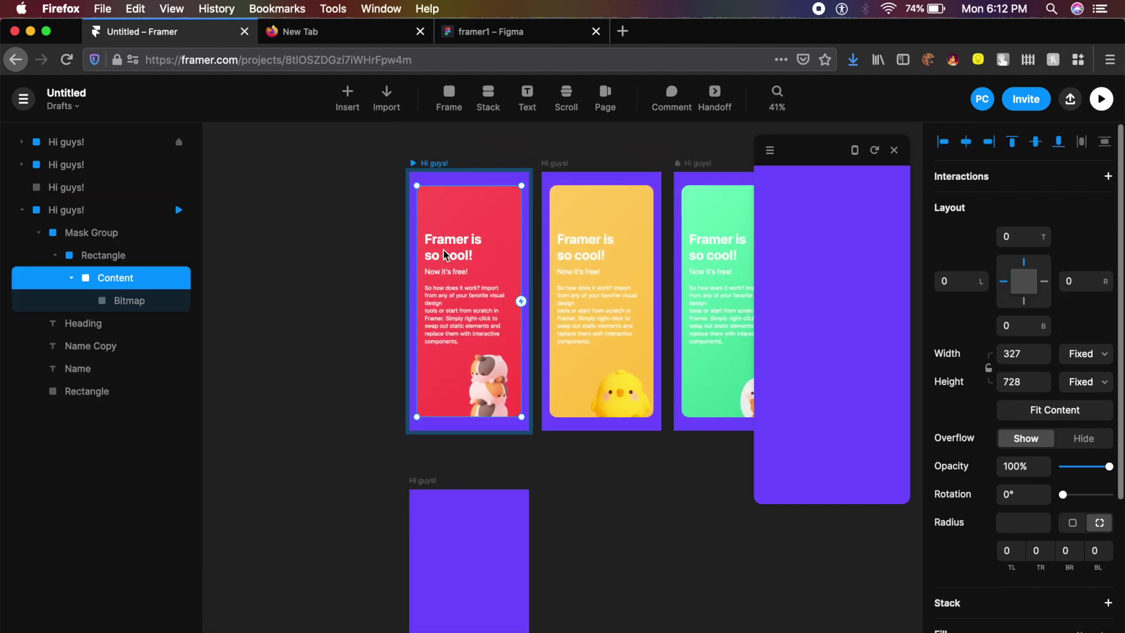
pyautogui.scroll(5, 441, 258)
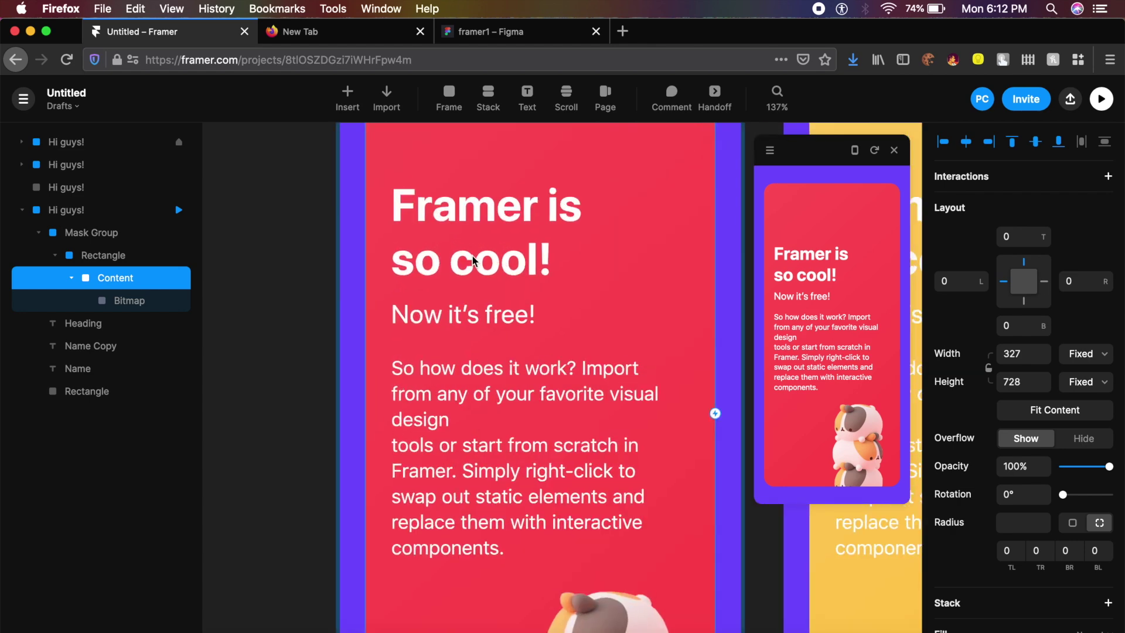
pyautogui.scroll(-5, 409, 370)
pyautogui.press('super+a')
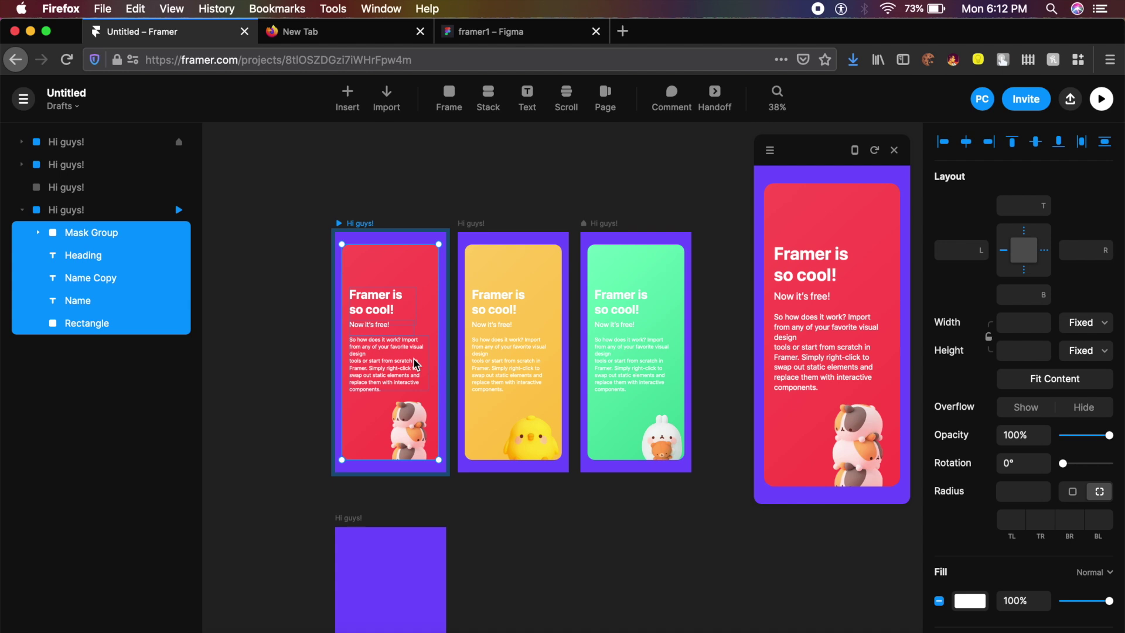
pyautogui.moveTo(413, 364); pyautogui.dragTo(545, 444)
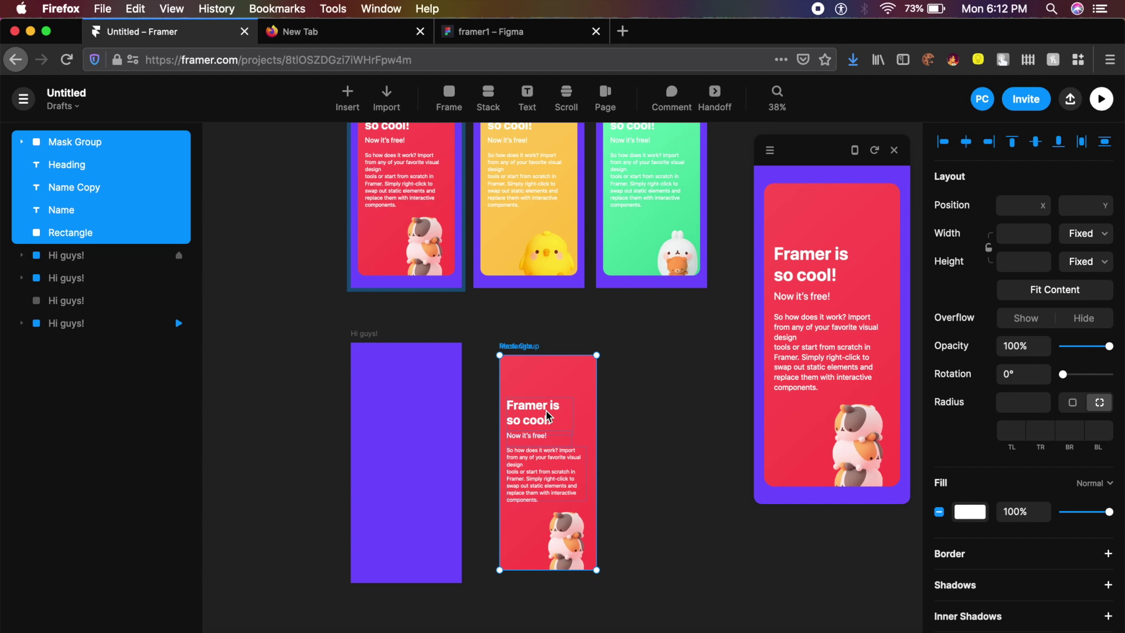
pyautogui.rightClick(548, 416)
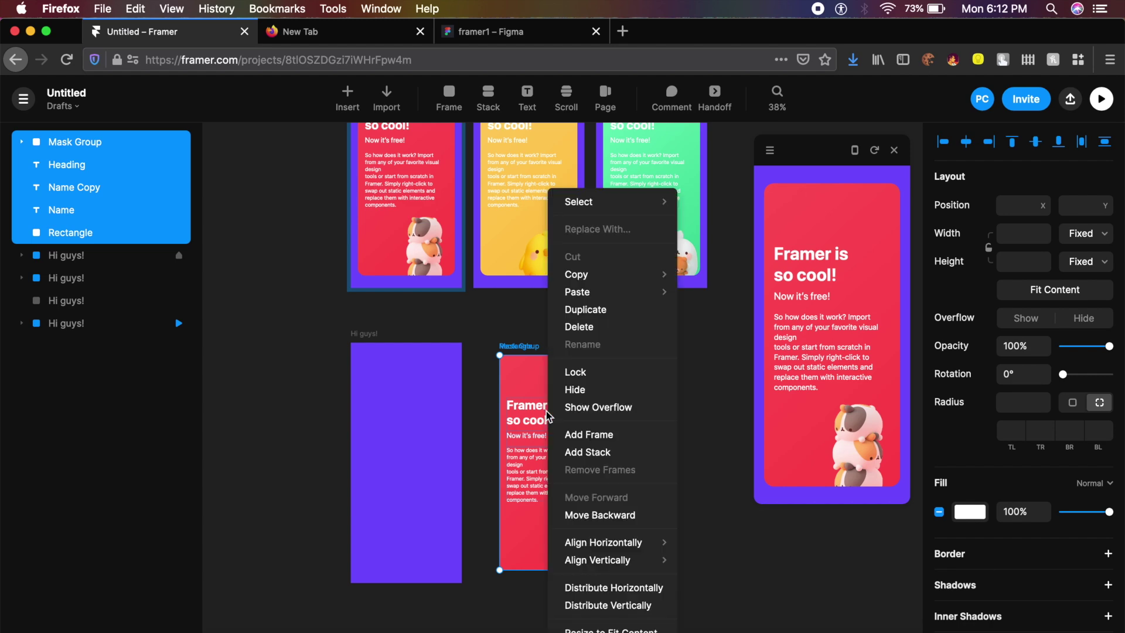
# Wrap the loose red card layers in a new Frame with corner radius 24
pyautogui.click(615, 436)
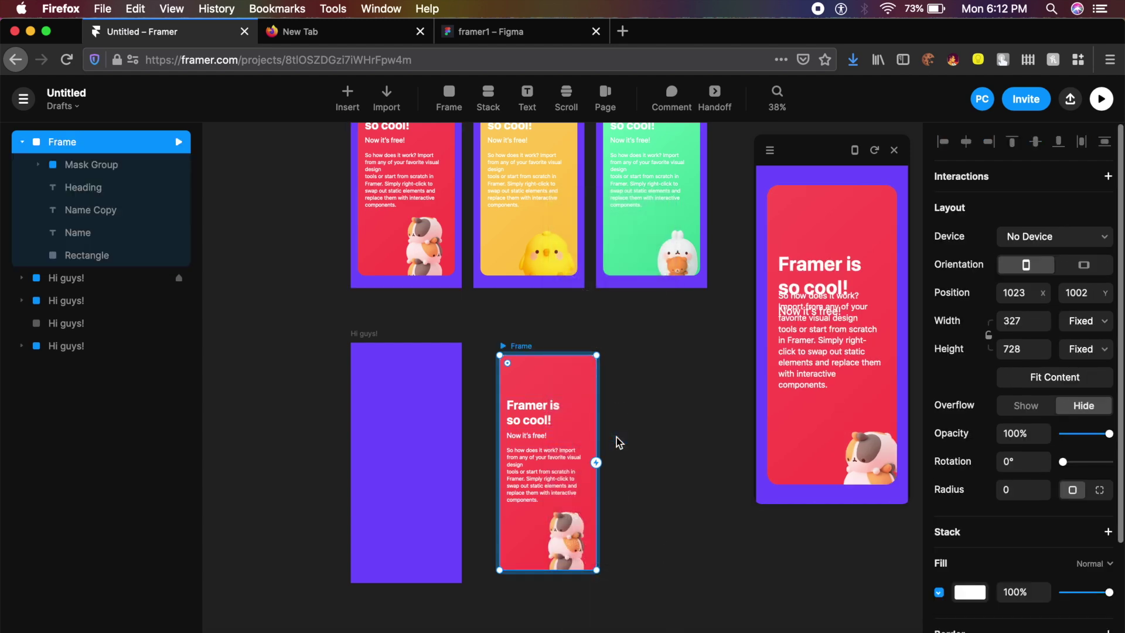
pyautogui.click(640, 422)
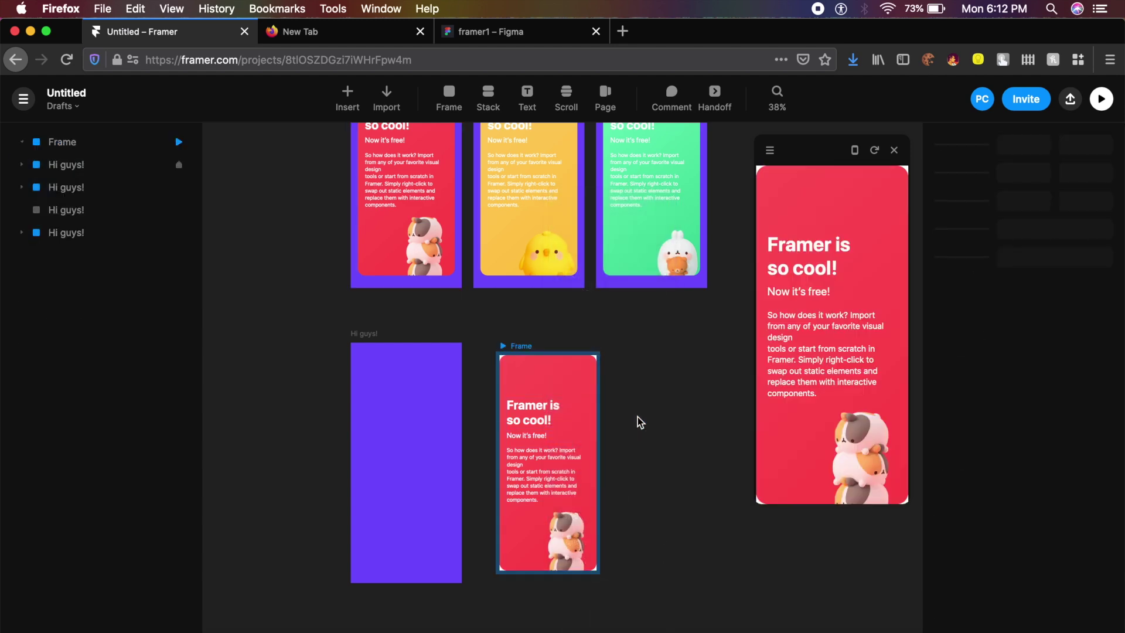
pyautogui.click(526, 352)
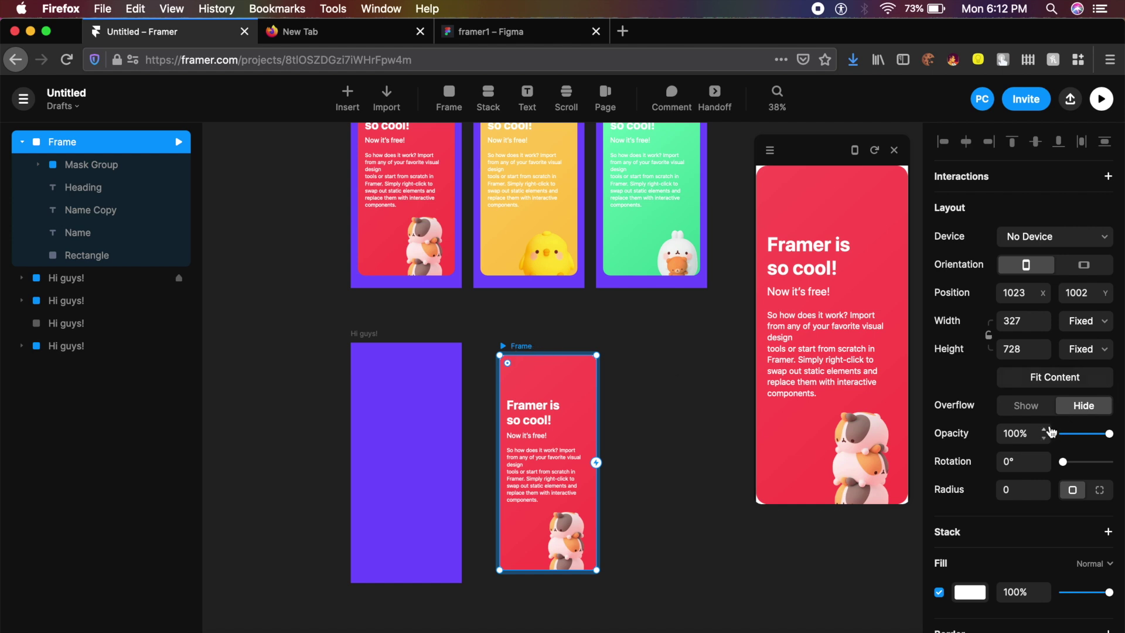
pyautogui.click(1025, 493)
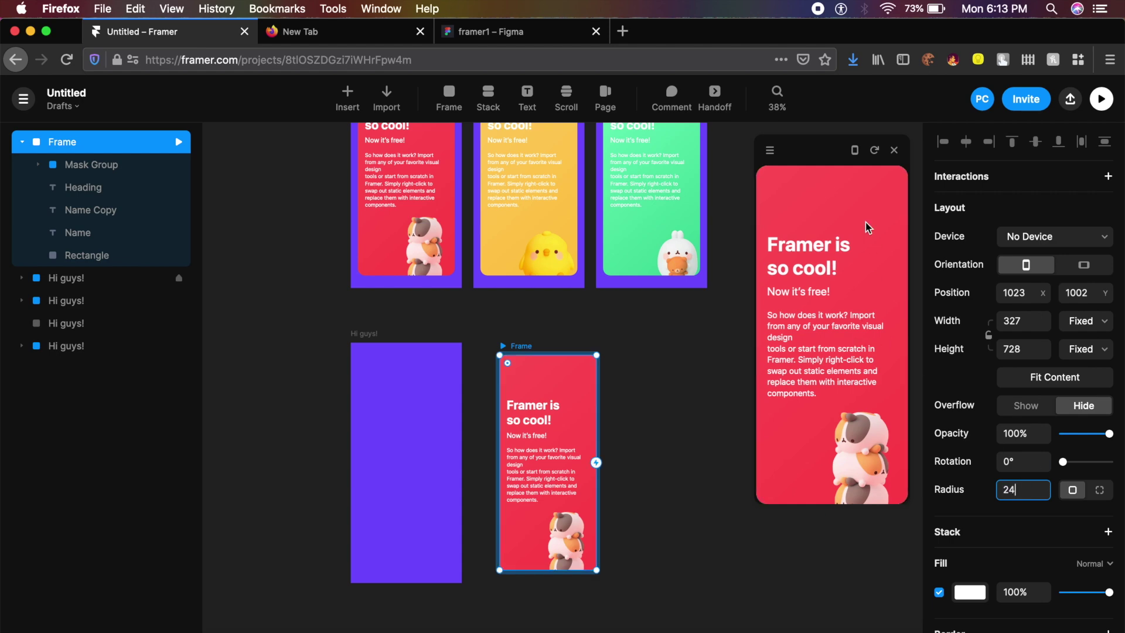
pyautogui.click(905, 177)
# Move the yellow card's layers down beside the red card and wrap them in a new Frame
pyautogui.click(529, 280)
pyautogui.scroll(3, 529, 280)
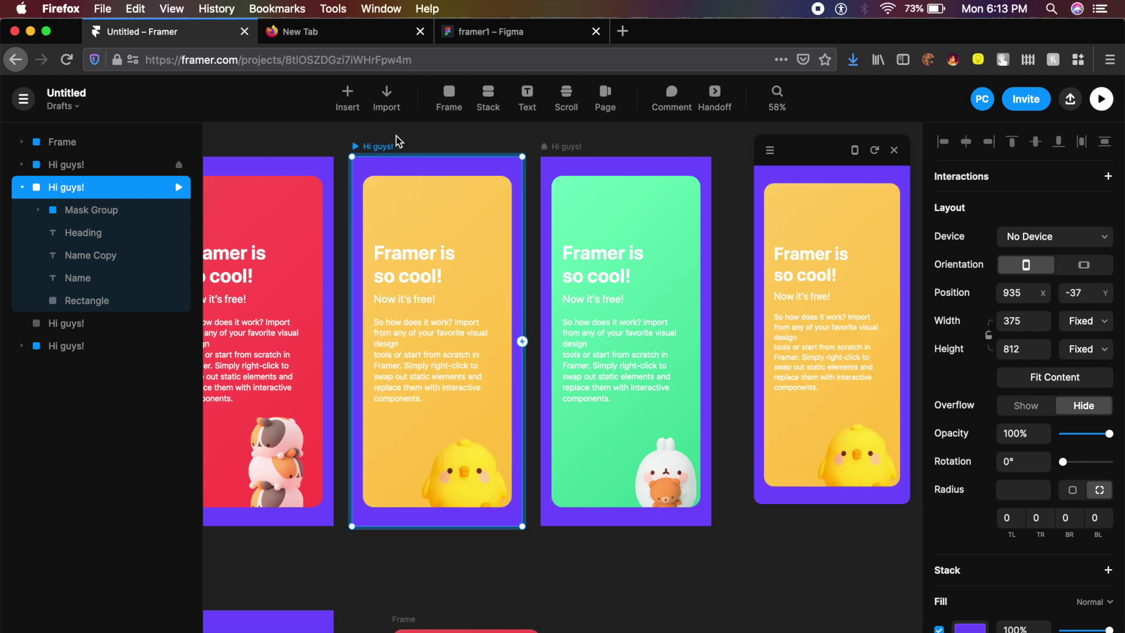
pyautogui.moveTo(394, 132); pyautogui.dragTo(482, 519)
pyautogui.scroll(-5, 482, 519)
pyautogui.moveTo(467, 467); pyautogui.dragTo(539, 599)
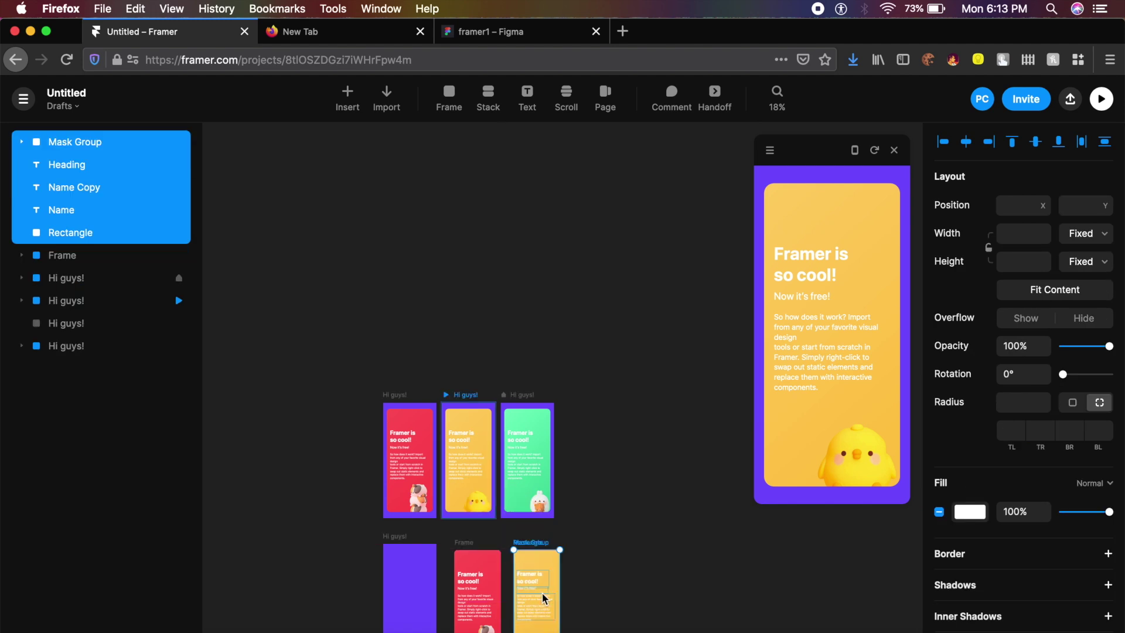
pyautogui.rightClick(542, 593)
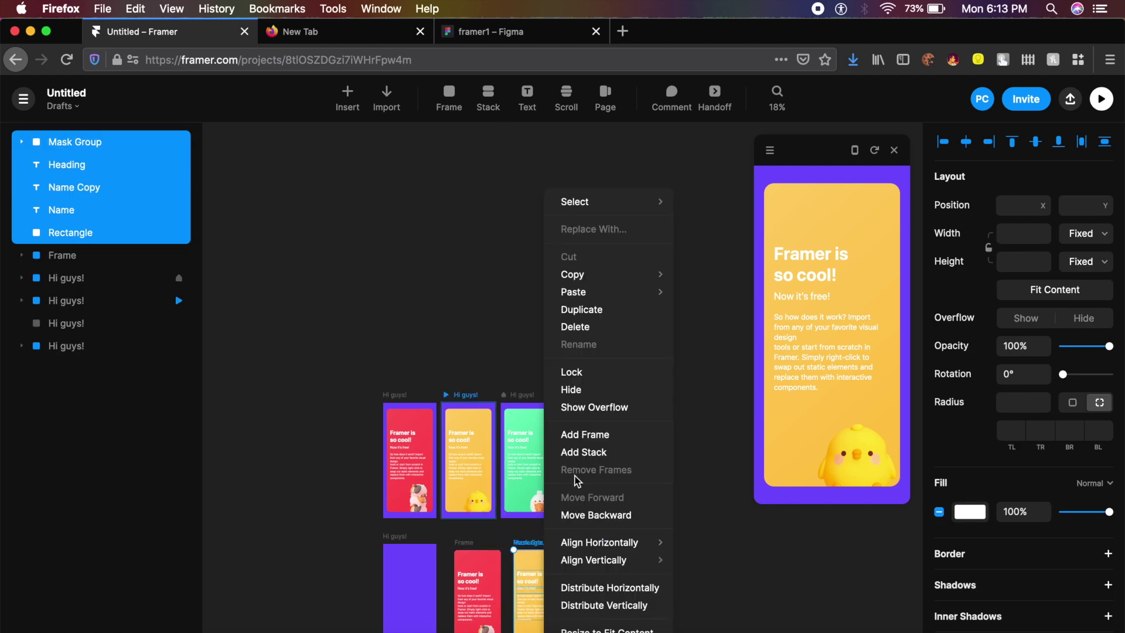
pyautogui.click(571, 441)
pyautogui.scroll(3, 662, 324)
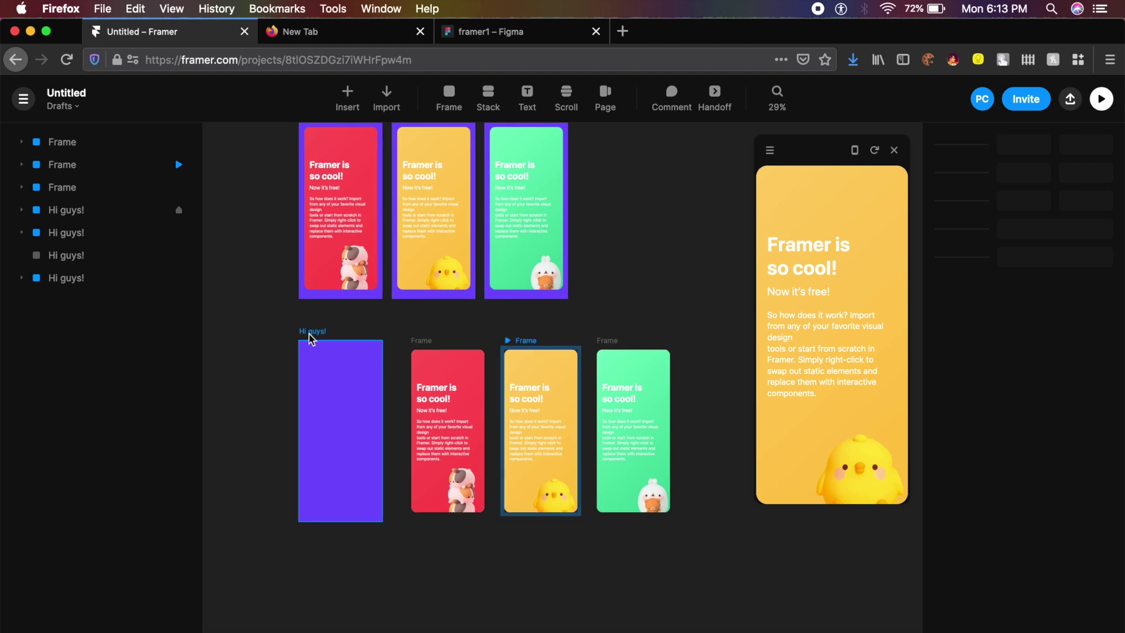
pyautogui.click(309, 335)
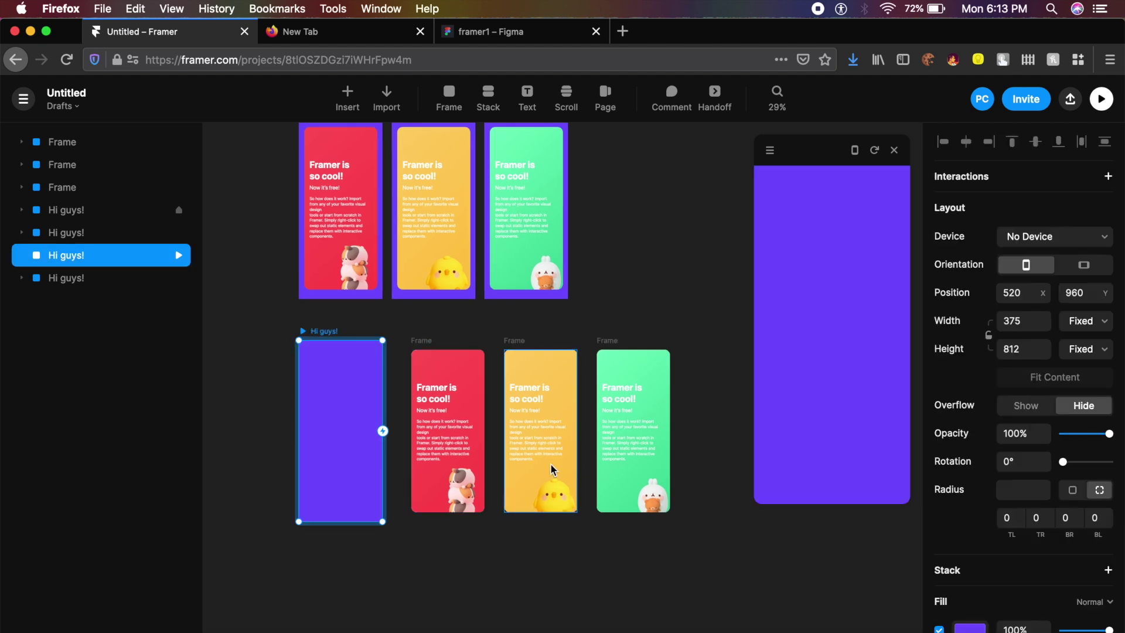
pyautogui.click(589, 312)
pyautogui.scroll(3, 591, 316)
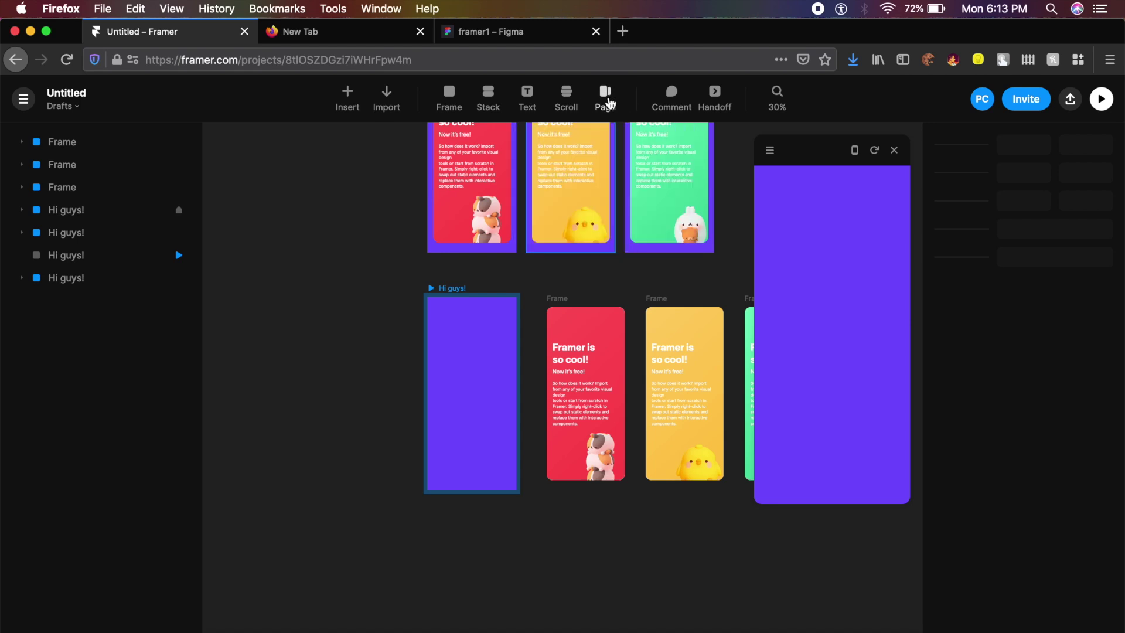
# Draw a Page inside the Hi guys! frame sized 327 wide by 728 high
pyautogui.click(607, 100)
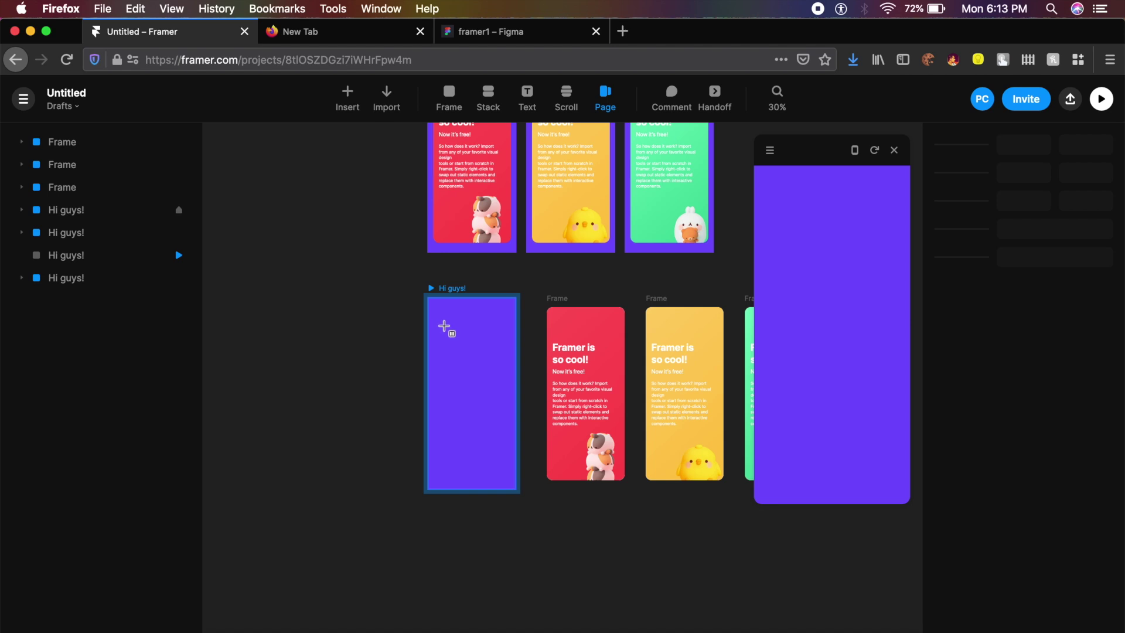
pyautogui.scroll(5, 444, 326)
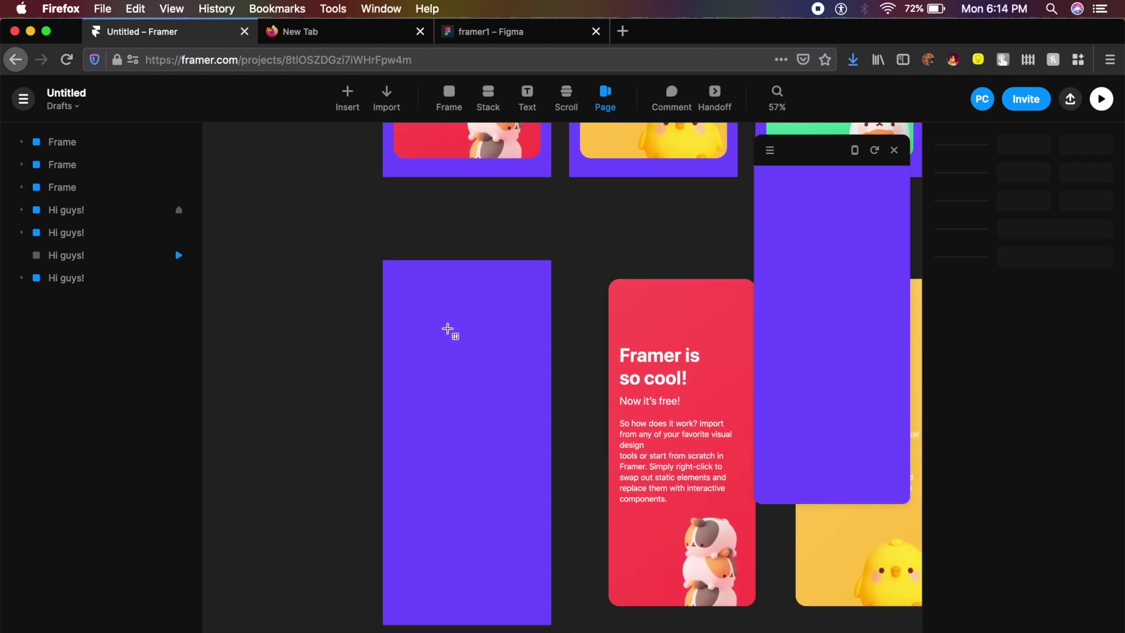
pyautogui.moveTo(400, 292); pyautogui.dragTo(527, 598)
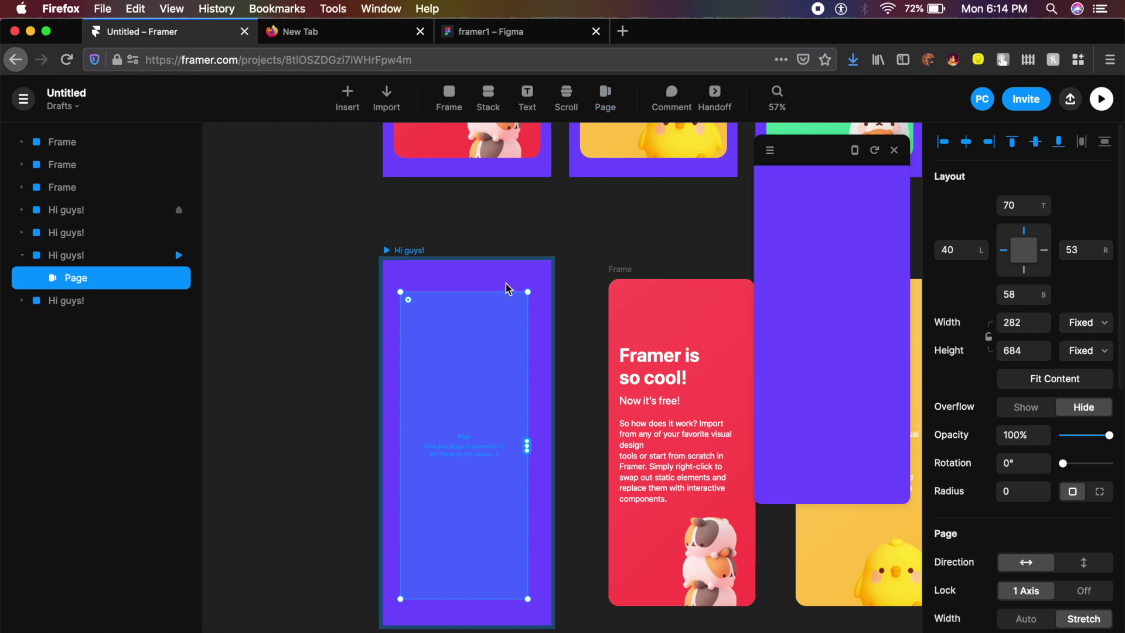
pyautogui.moveTo(473, 294); pyautogui.dragTo(470, 288)
pyautogui.click(683, 312)
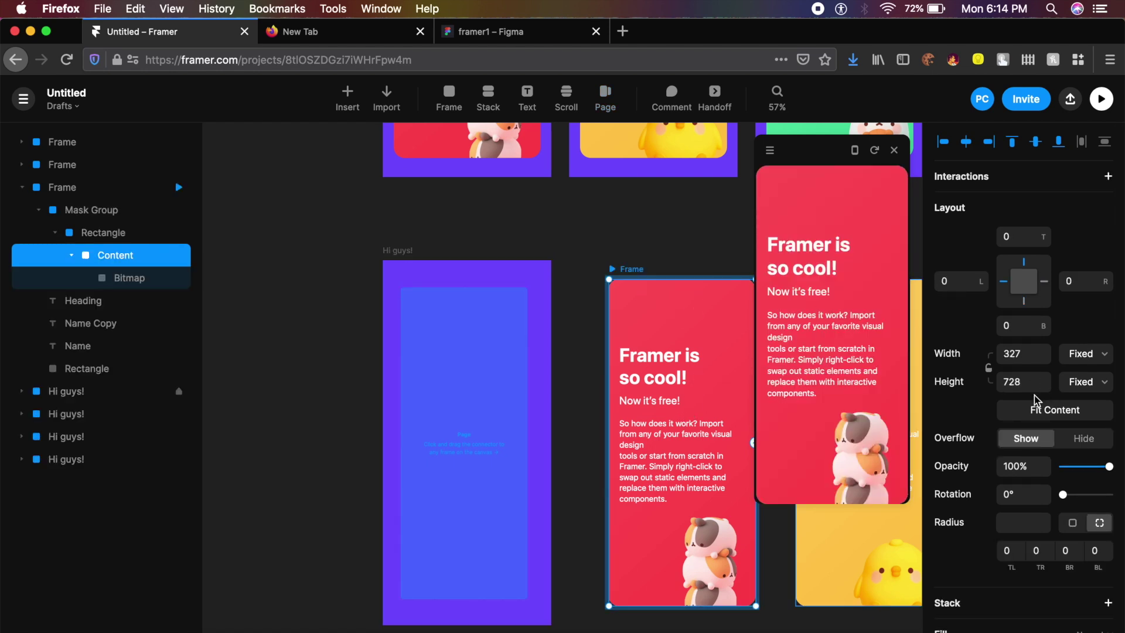
pyautogui.click(1023, 356)
pyautogui.press('cmd+c')
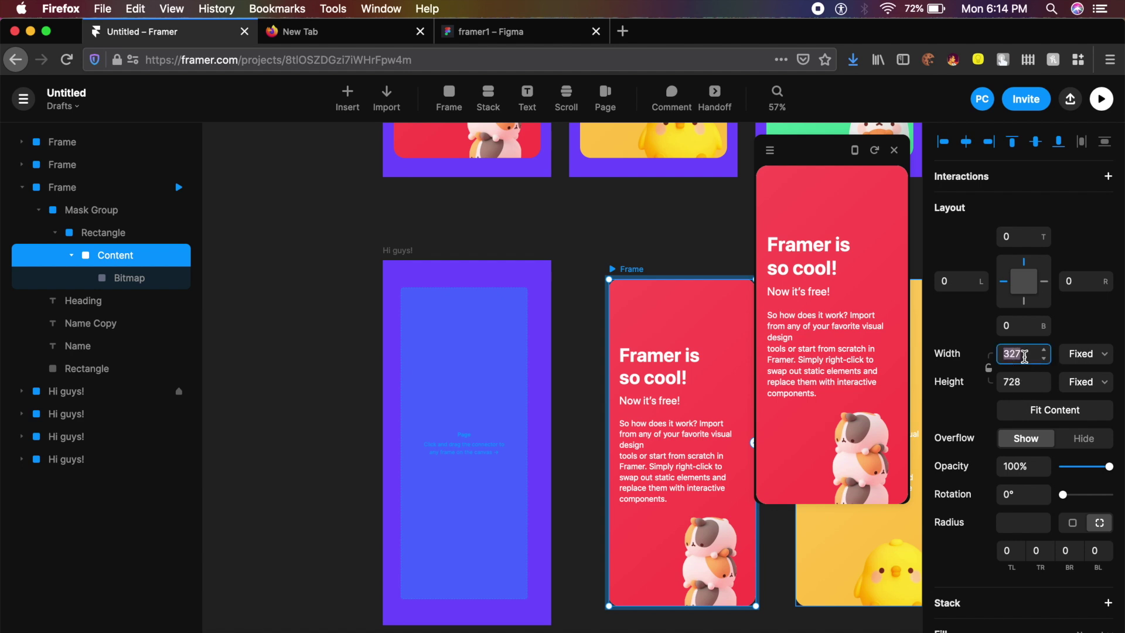
pyautogui.click(488, 399)
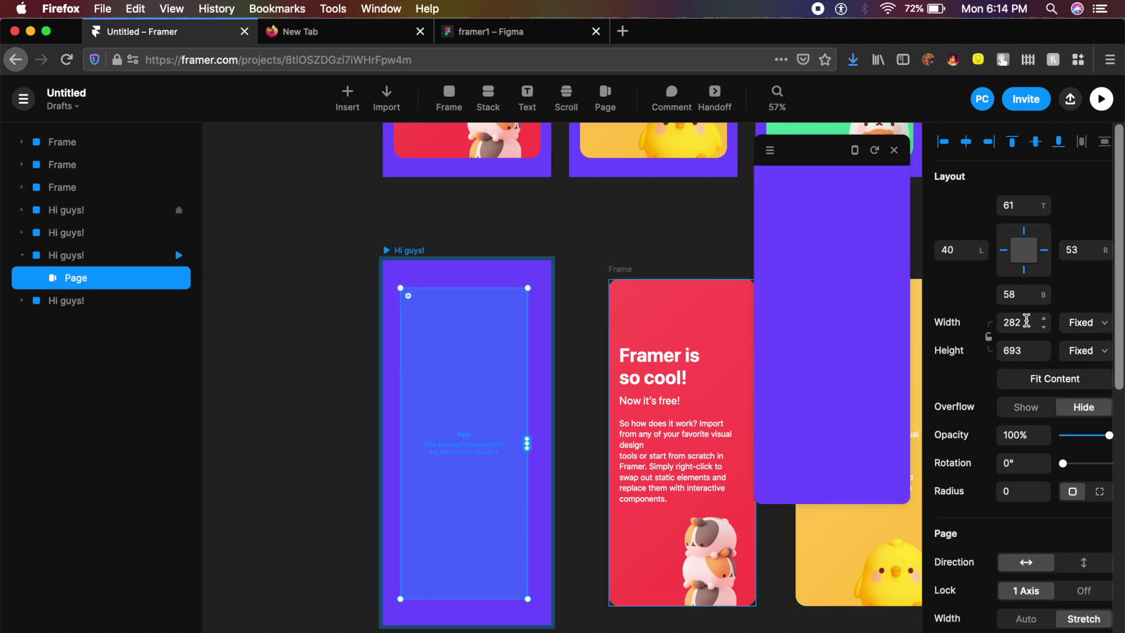
pyautogui.click(1023, 322)
pyautogui.press('cmd+v')
pyautogui.press('Return')
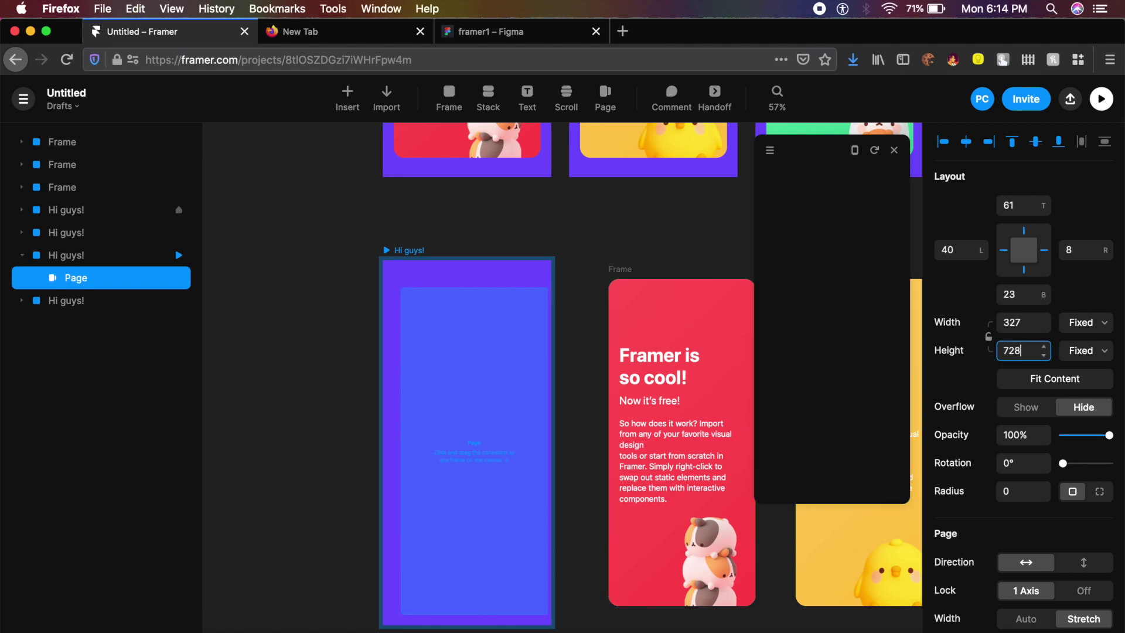
pyautogui.moveTo(515, 354); pyautogui.dragTo(509, 350)
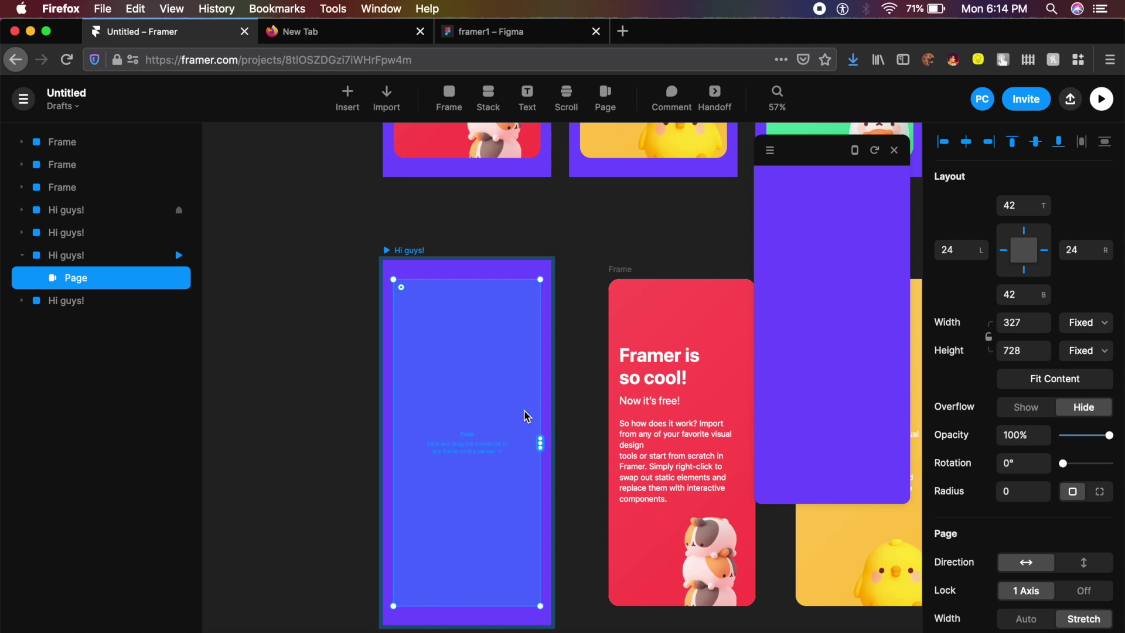
# Connect the Page to the red, yellow and green card frames as its content
pyautogui.hscroll(3, 526, 416)
pyautogui.scroll(5, 498, 452)
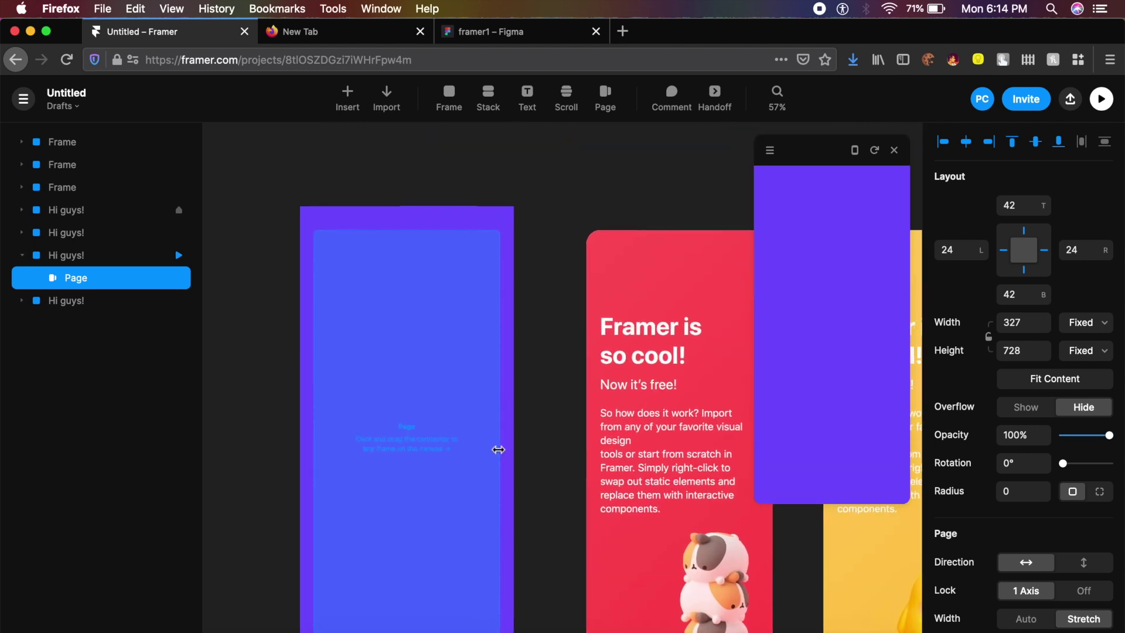
pyautogui.hscroll(2, 499, 452)
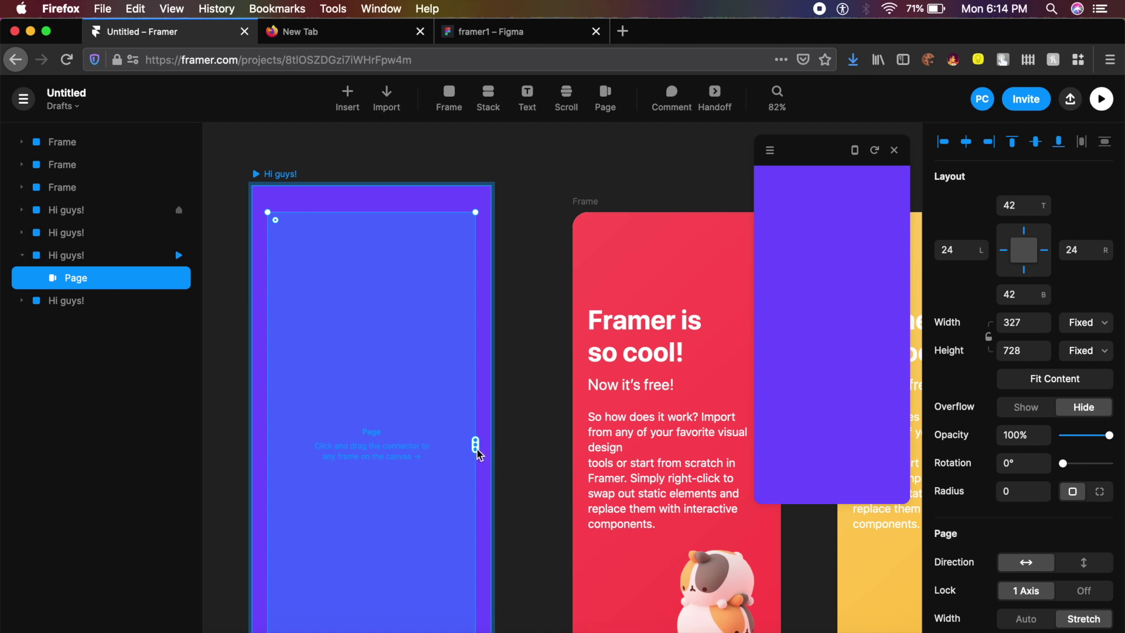
pyautogui.moveTo(477, 451); pyautogui.dragTo(612, 398)
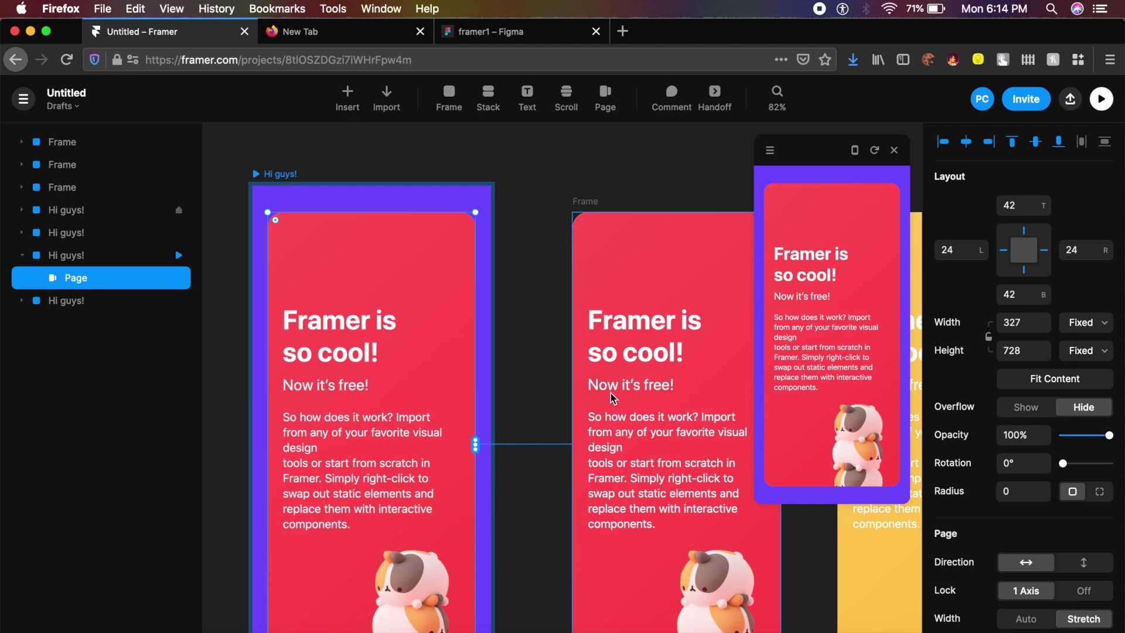
pyautogui.scroll(-5, 351, 451)
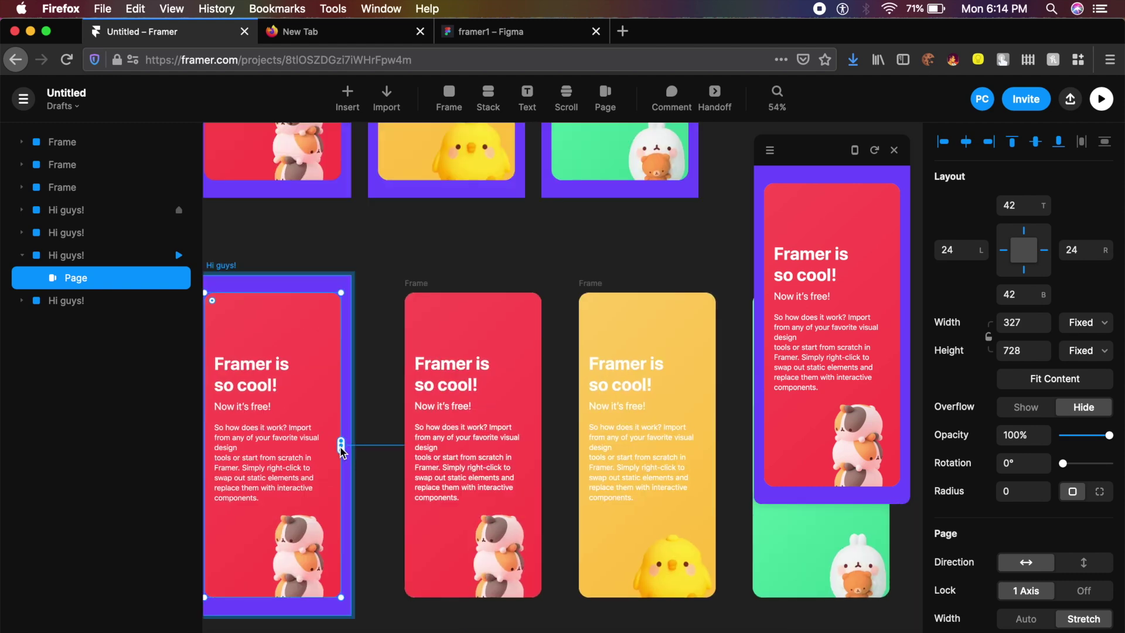
pyautogui.moveTo(341, 446); pyautogui.dragTo(586, 436)
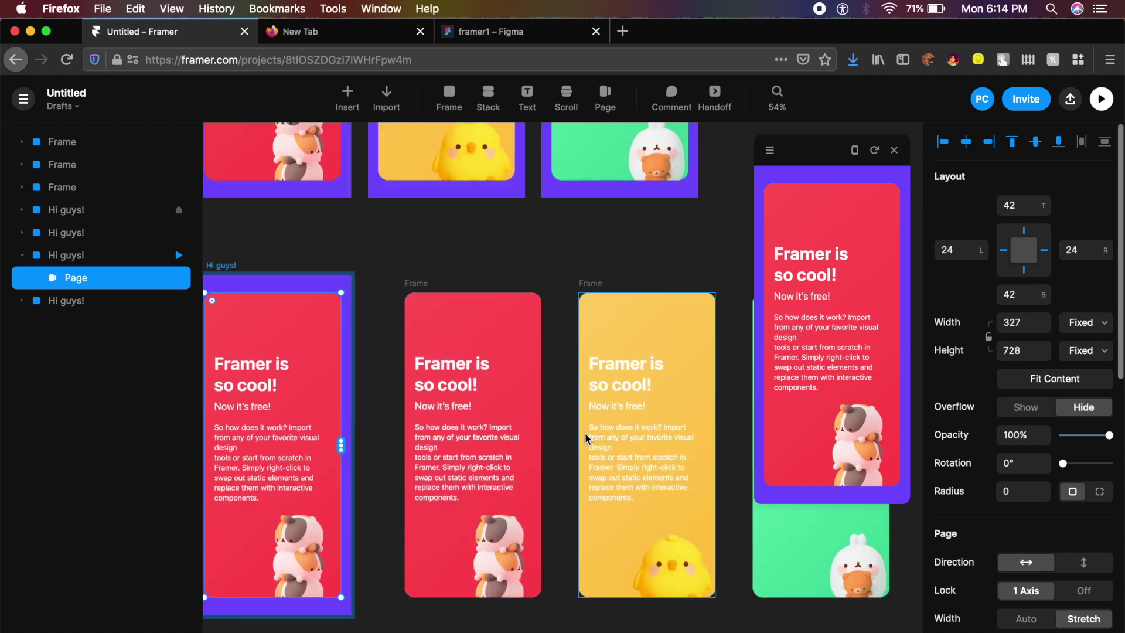
pyautogui.hscroll(3, 448, 368)
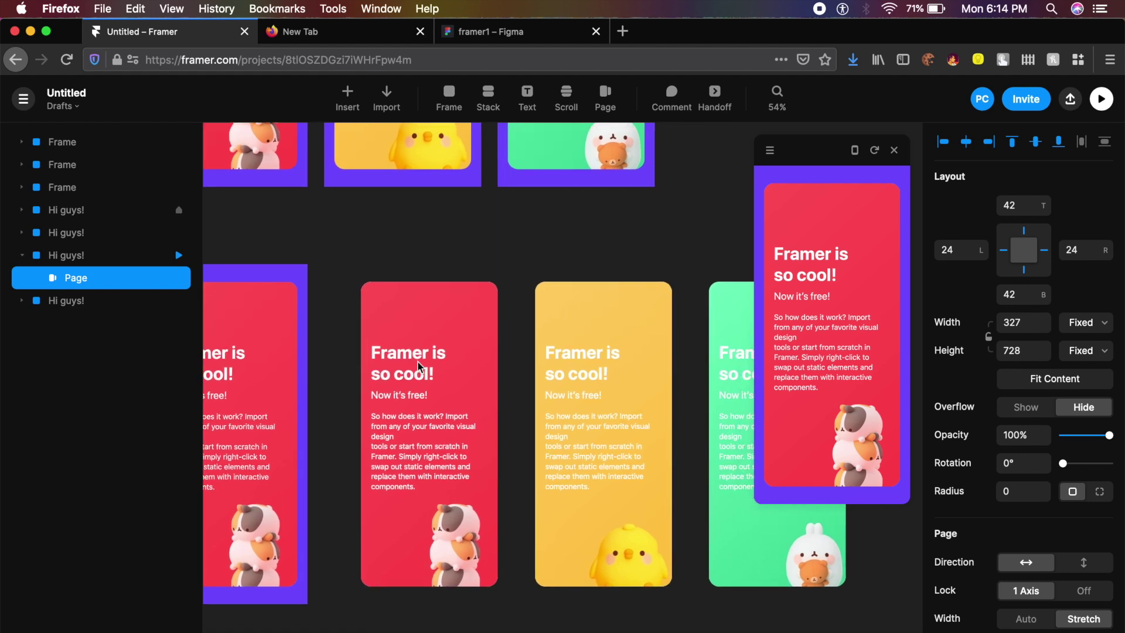
pyautogui.moveTo(298, 435); pyautogui.dragTo(734, 442)
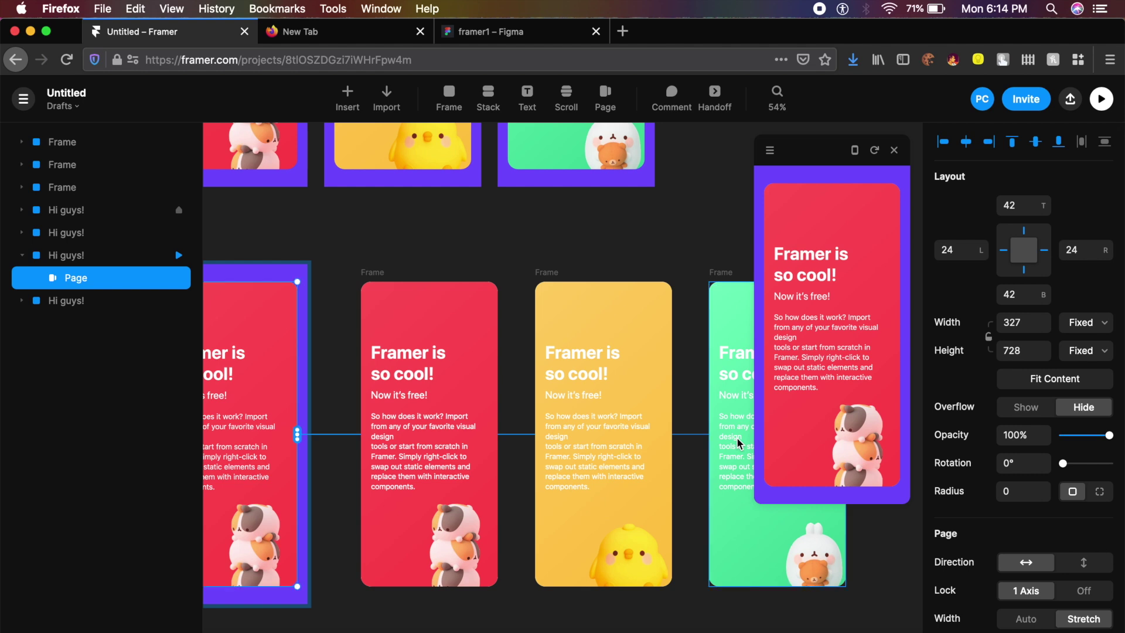
pyautogui.scroll(-5, 740, 443)
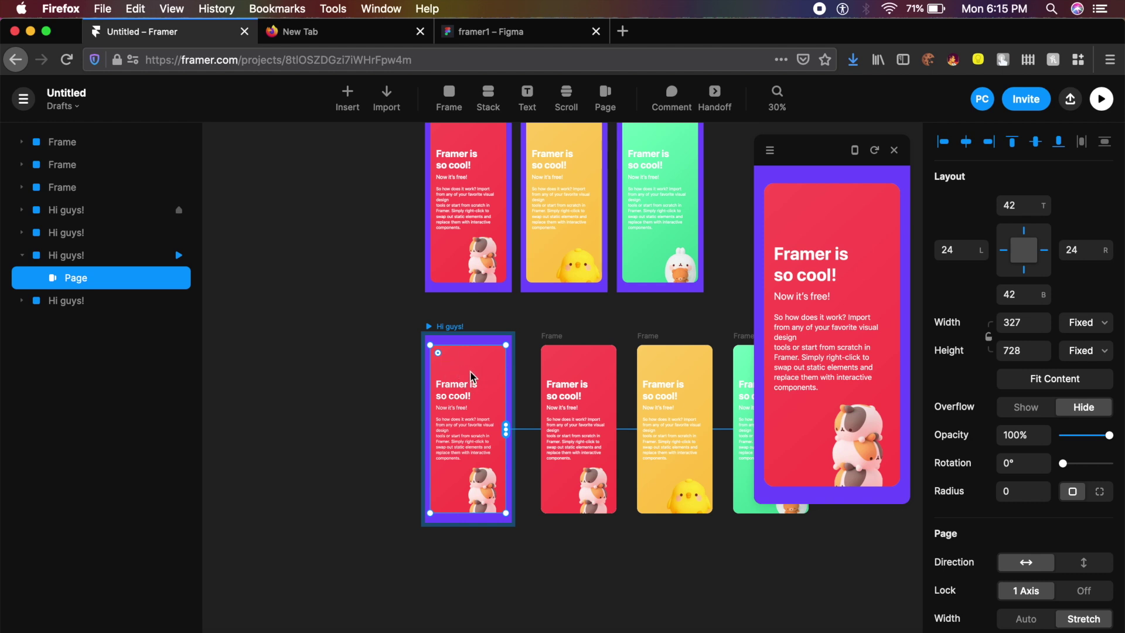
pyautogui.scroll(-5, 1051, 482)
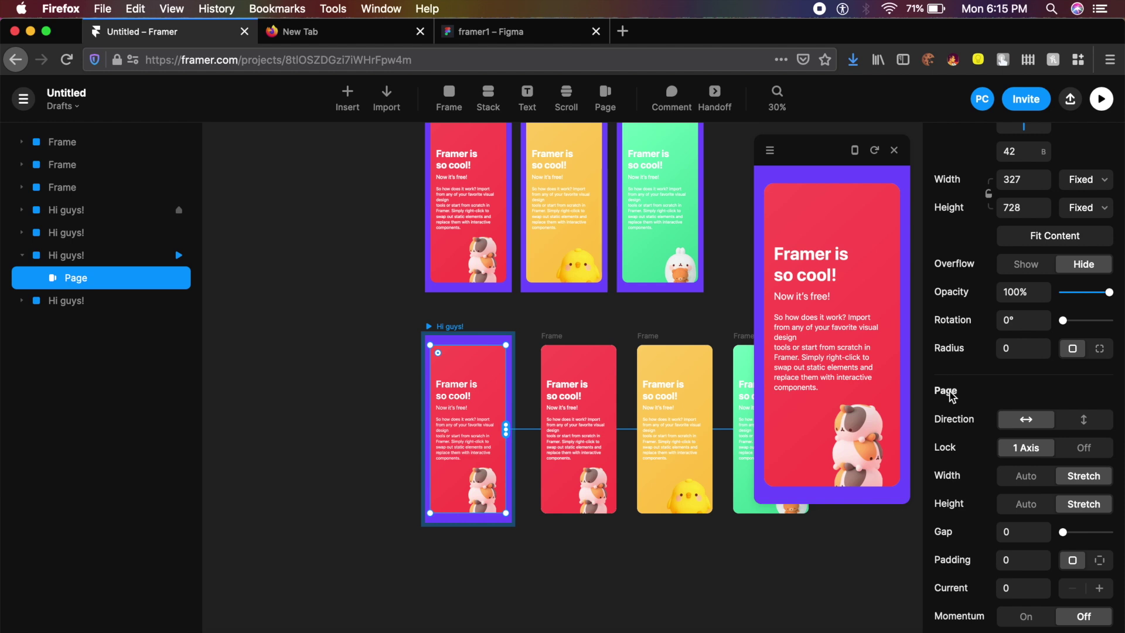
# Keep Dragging on for the Page and set its transition Effect to Cube
pyautogui.scroll(-2, 952, 397)
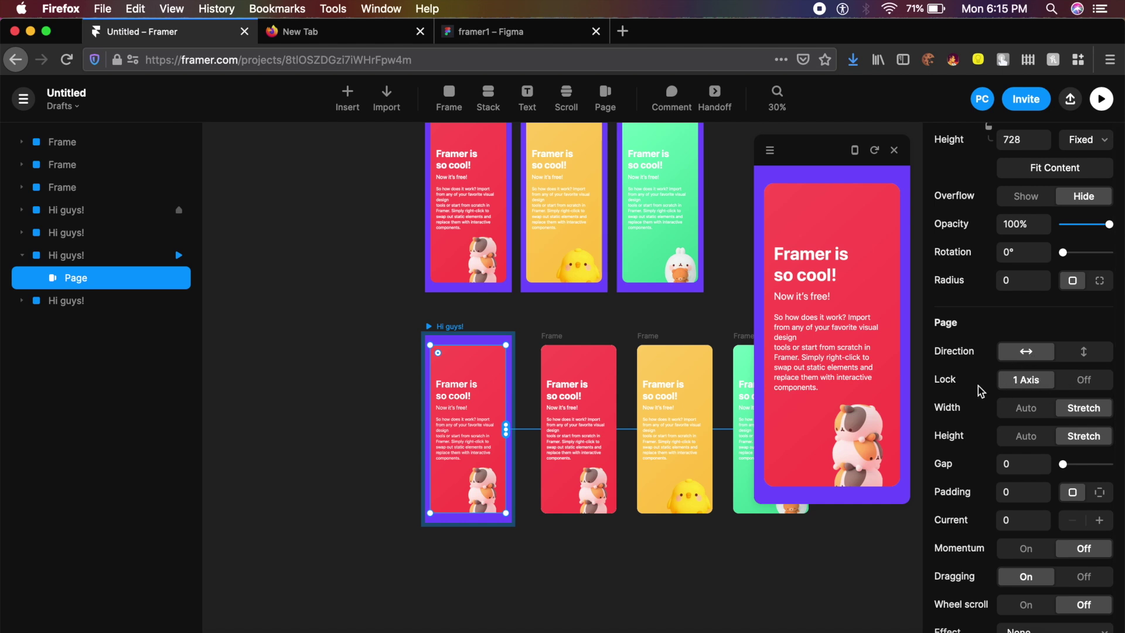
pyautogui.scroll(-1, 986, 418)
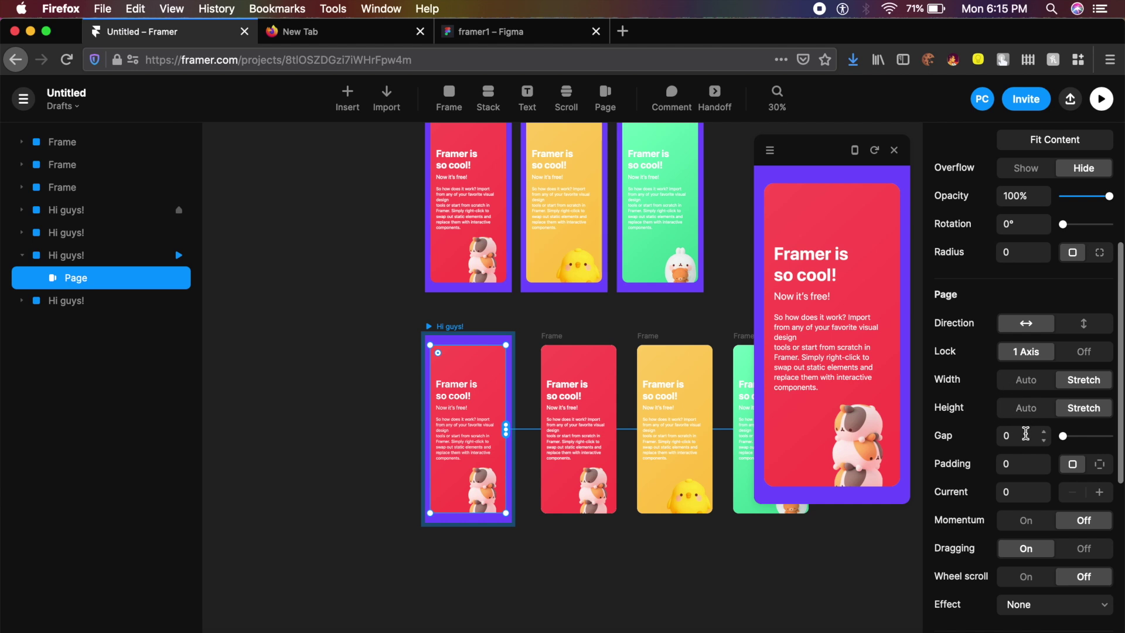
pyautogui.scroll(-2, 1022, 449)
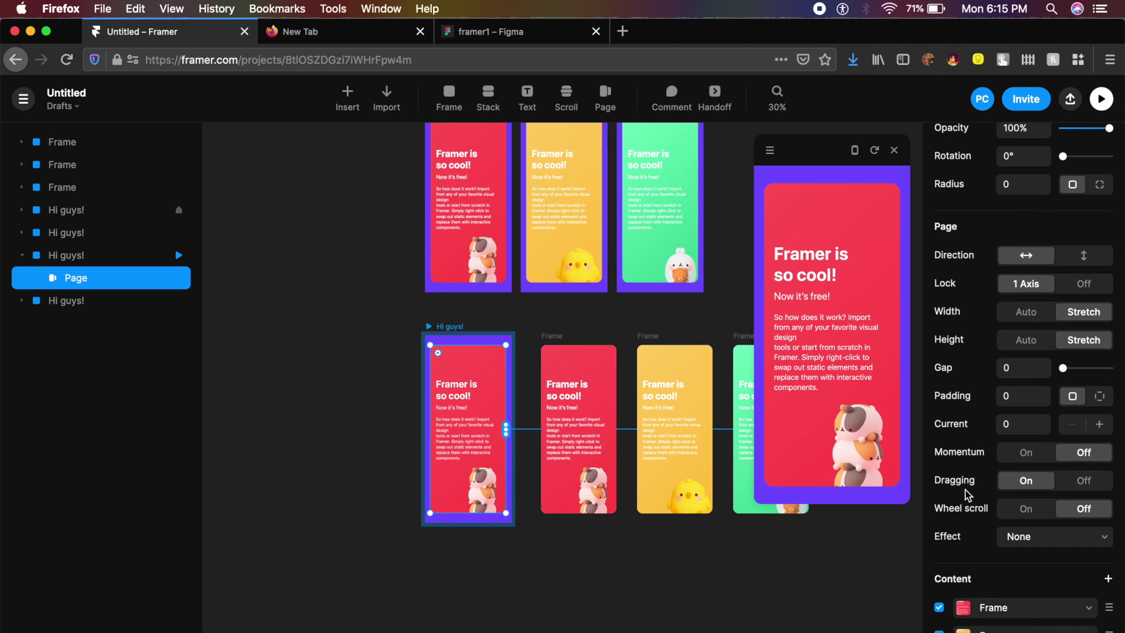
pyautogui.click(1011, 480)
pyautogui.click(1051, 545)
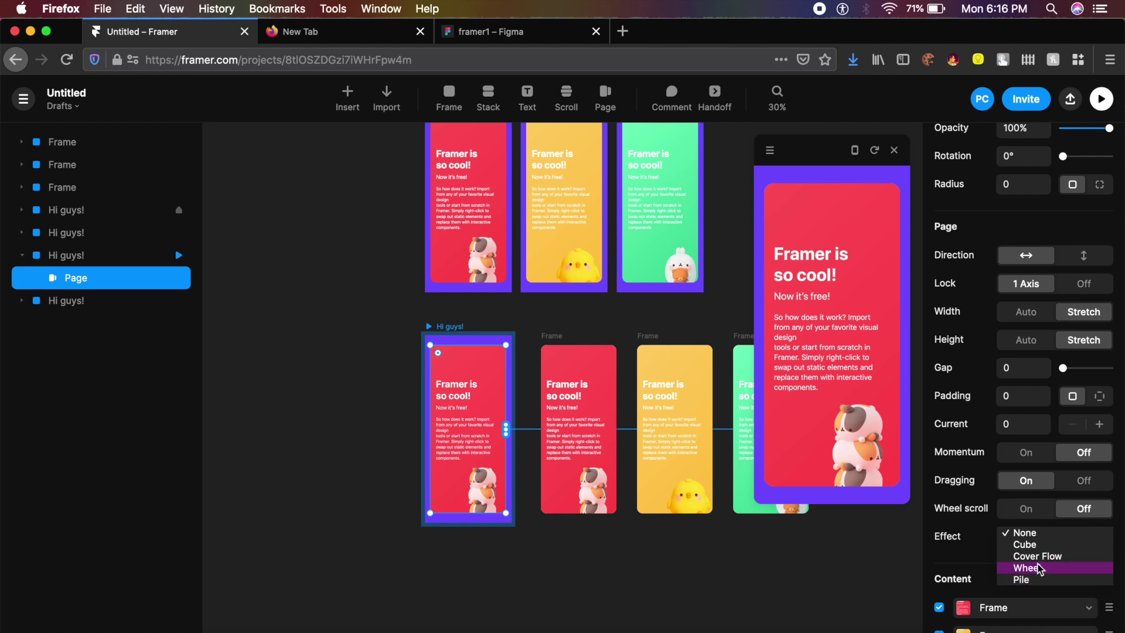
pyautogui.click(1049, 545)
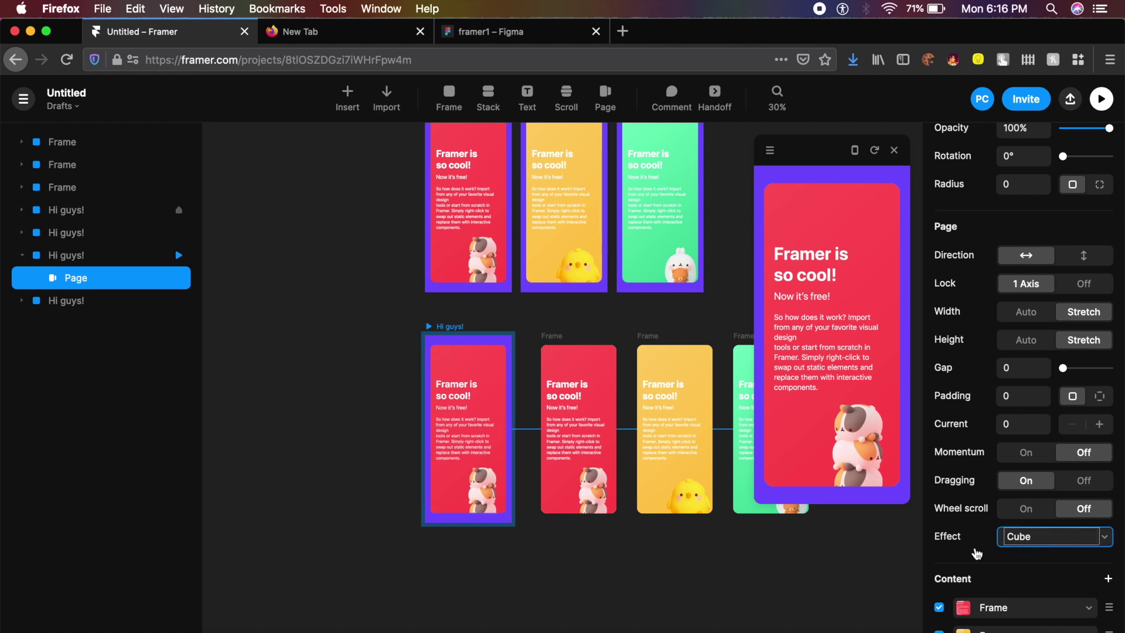
pyautogui.scroll(-3, 1038, 488)
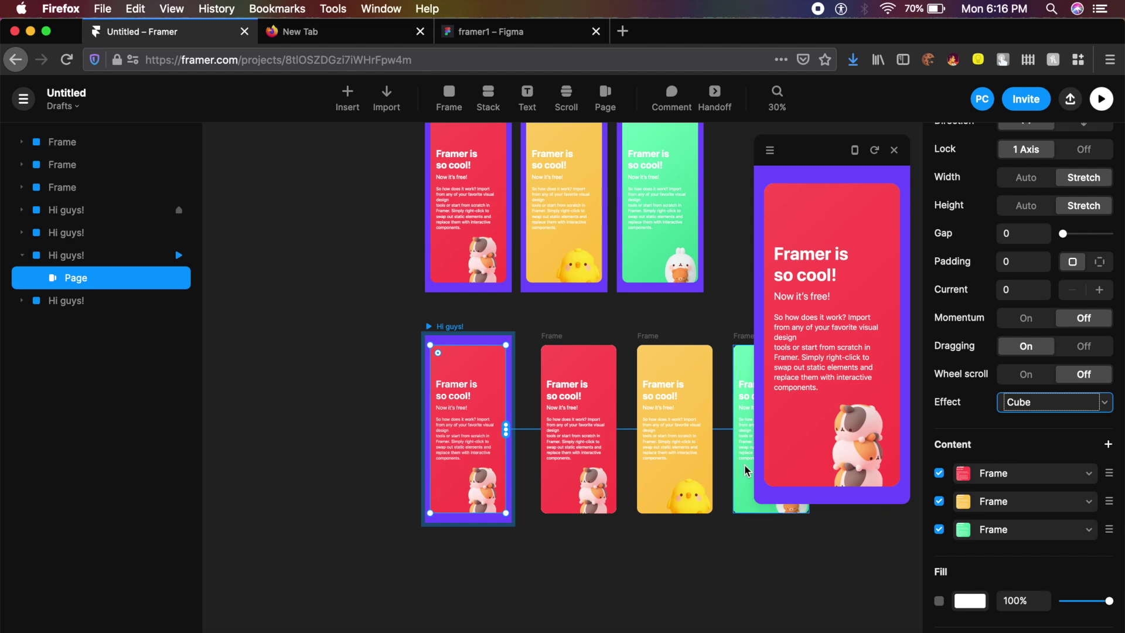
pyautogui.scroll(-2, 746, 469)
pyautogui.hscroll(-2, 746, 469)
pyautogui.click(477, 300)
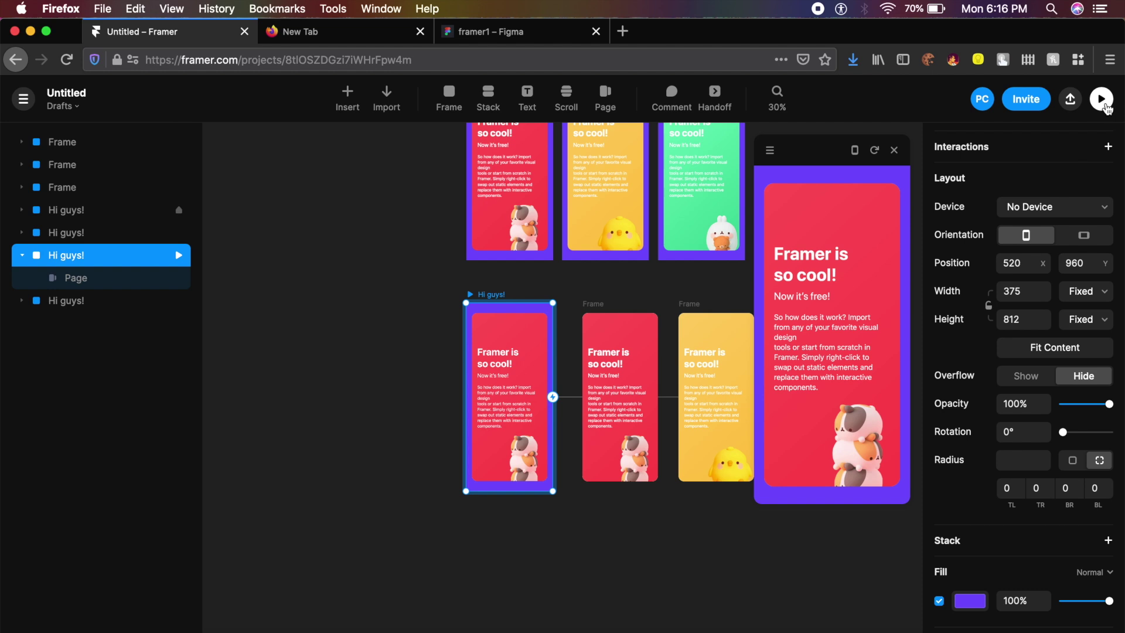
# Reopen a fresh, enlarged preview and swipe to the yellow card
pyautogui.click(1105, 104)
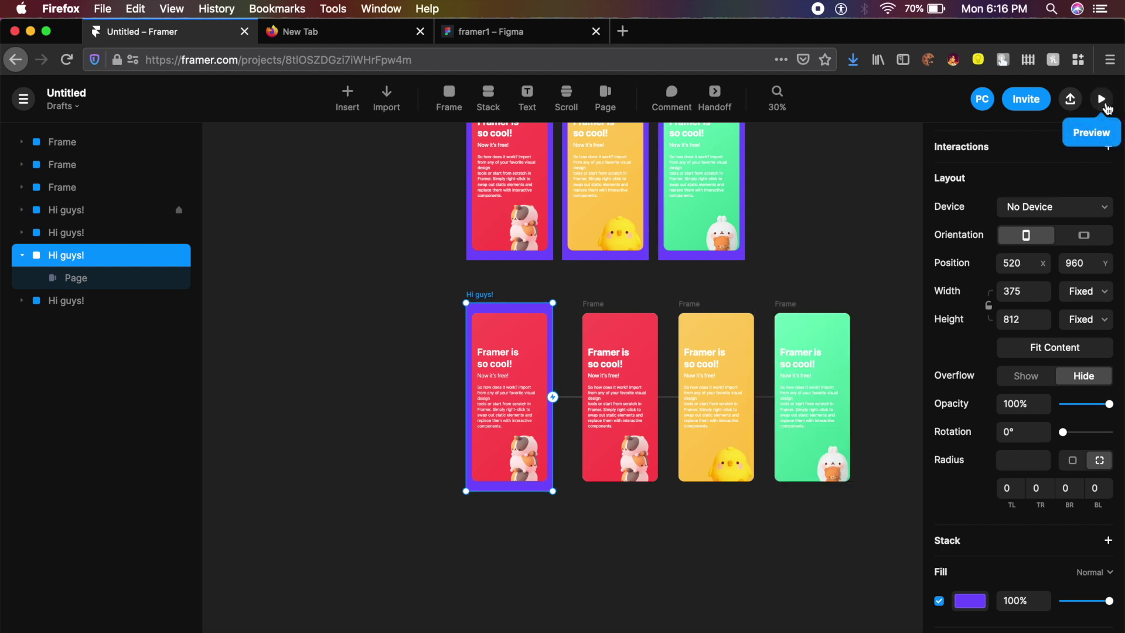
pyautogui.click(1106, 105)
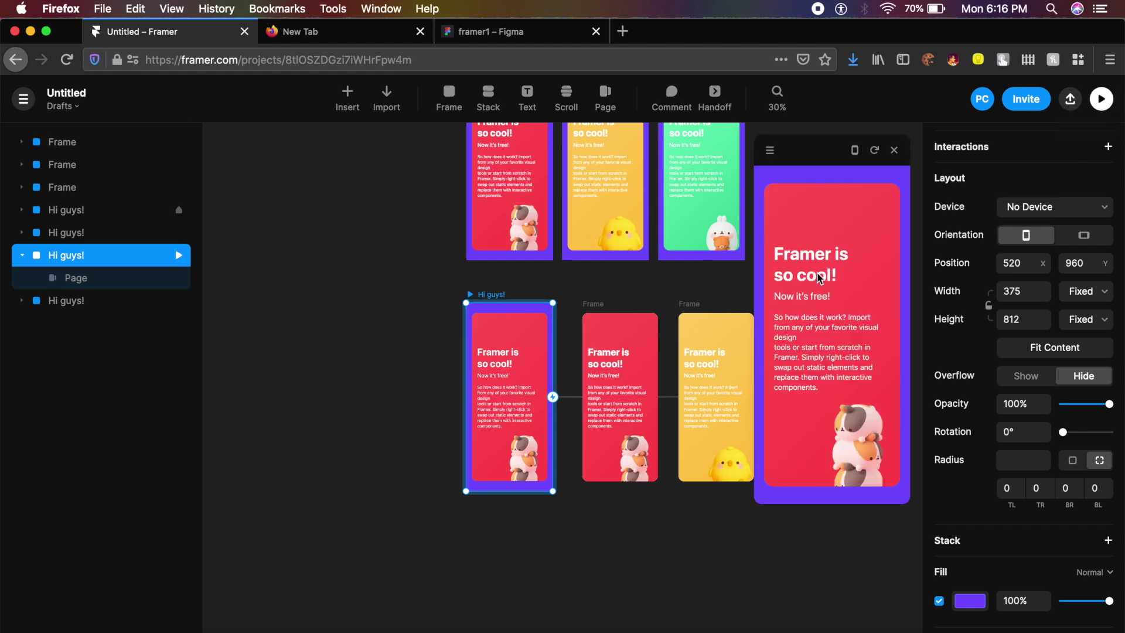
pyautogui.moveTo(756, 499); pyautogui.dragTo(705, 591)
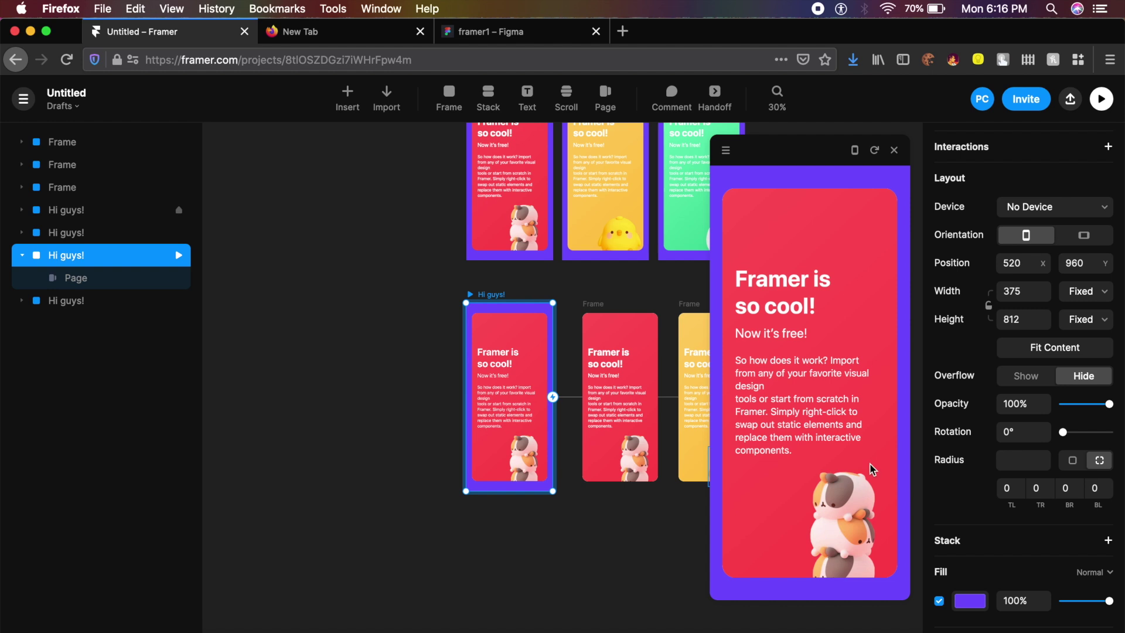
pyautogui.moveTo(882, 450); pyautogui.dragTo(774, 427)
# Make the Page flip vertically and test swiping up and down between cards
pyautogui.press('Return')
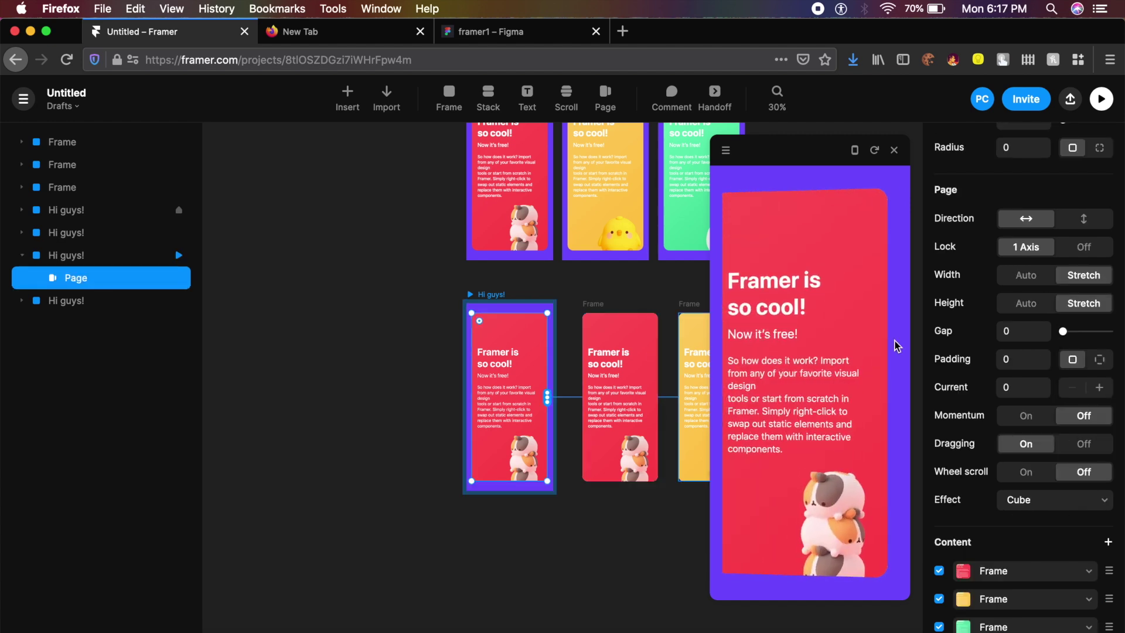
pyautogui.click(1075, 222)
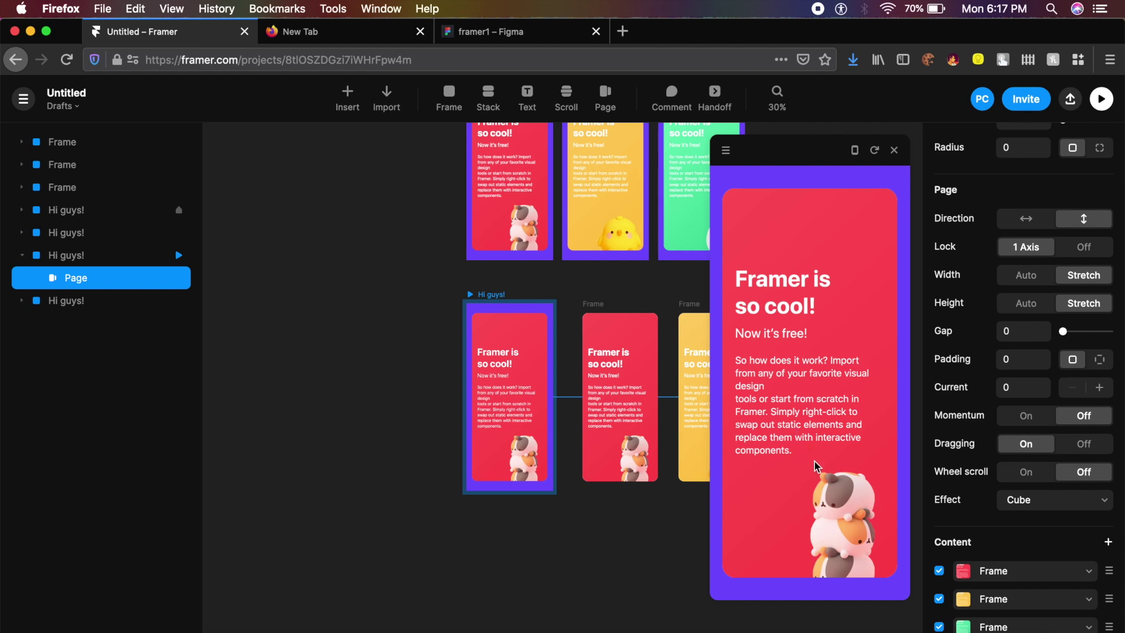
pyautogui.moveTo(818, 466); pyautogui.dragTo(830, 309)
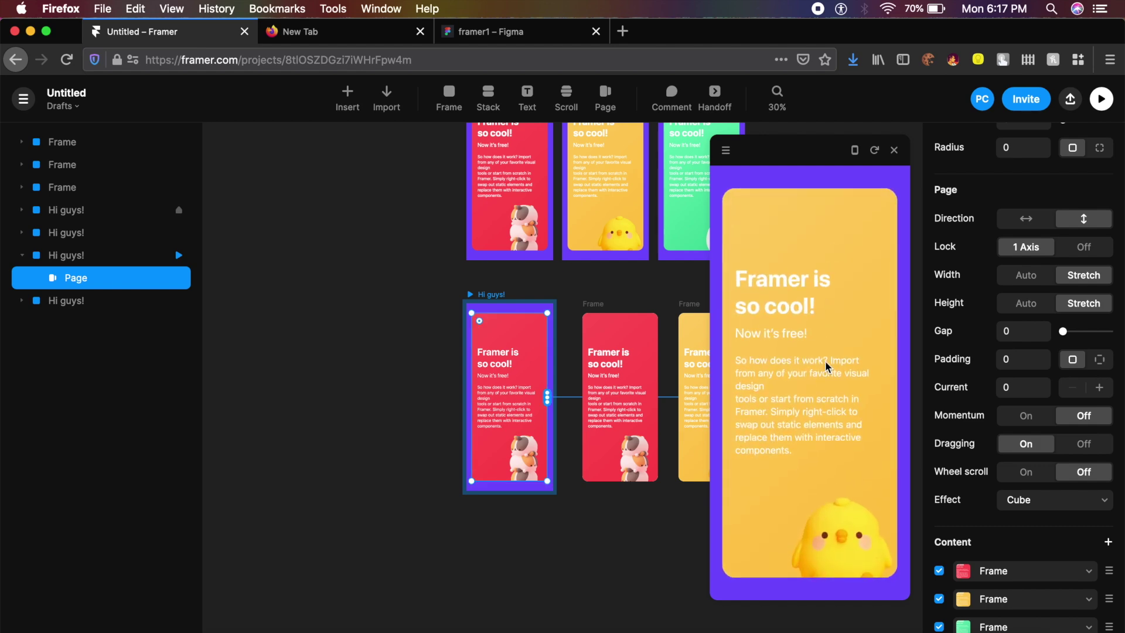
pyautogui.moveTo(824, 434); pyautogui.dragTo(824, 156)
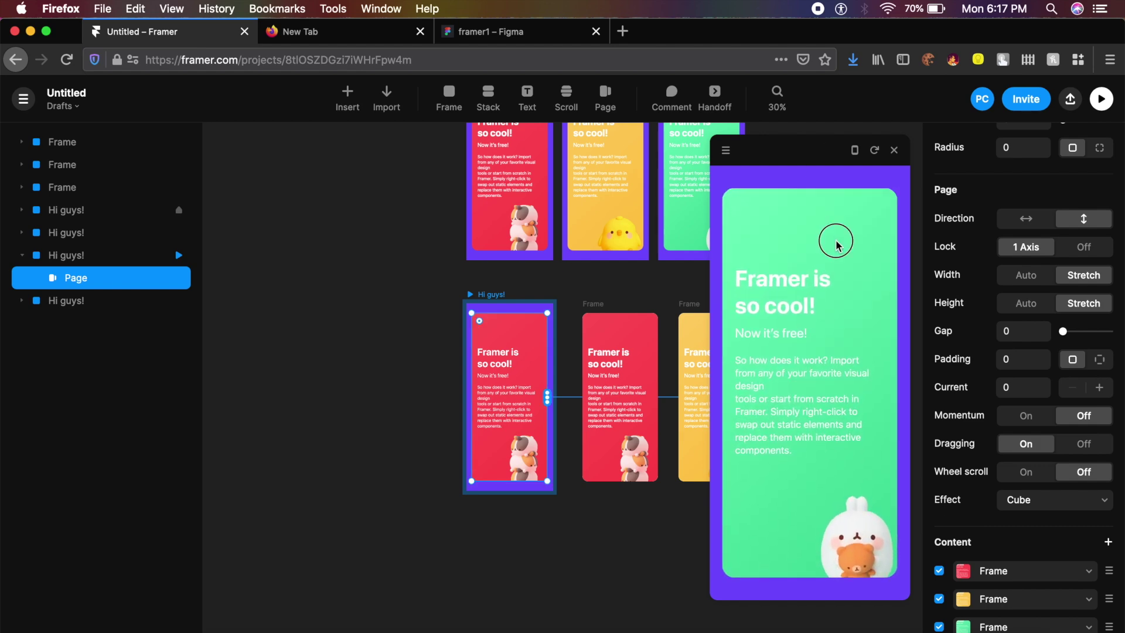
pyautogui.moveTo(836, 245); pyautogui.dragTo(861, 376)
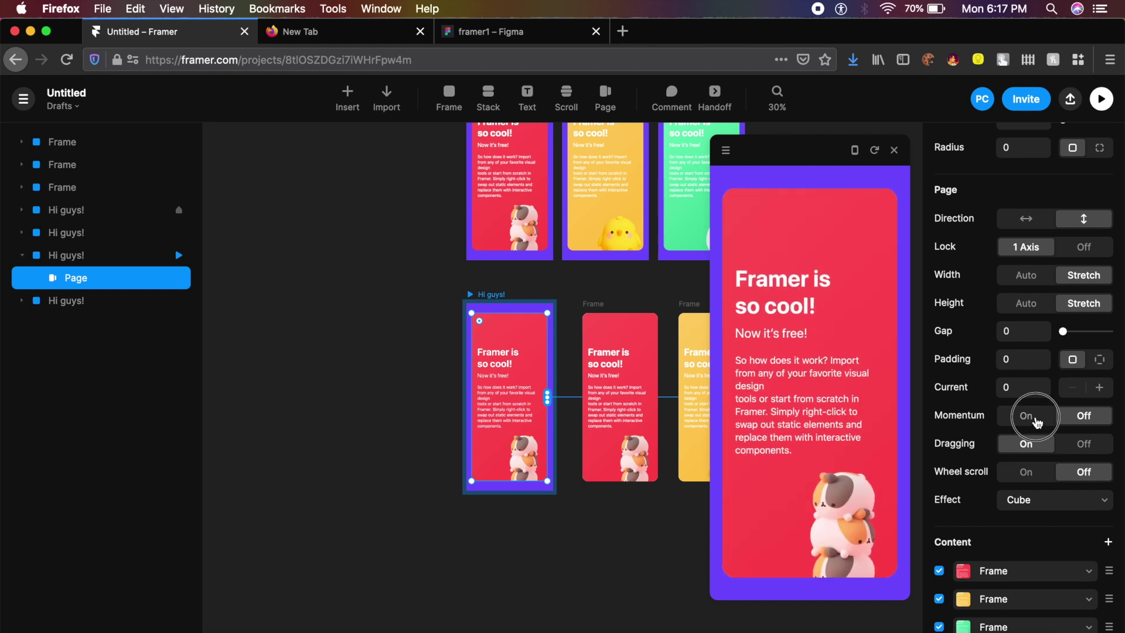
# Turn Momentum on for the Page, test the swipe again, and close the preview
pyautogui.click(1036, 421)
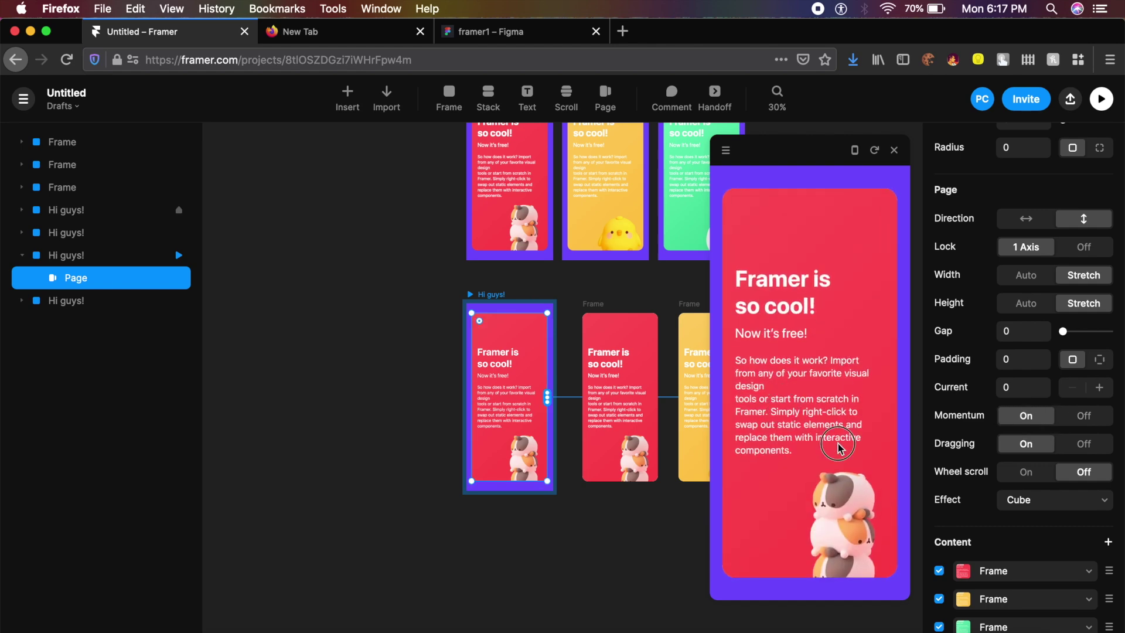
pyautogui.moveTo(839, 448)
pyautogui.mouseDown()
pyautogui.moveTo(836, 306)
pyautogui.moveTo(843, 402)
pyautogui.moveTo(843, 384)
pyautogui.moveTo(827, 448)
pyautogui.mouseUp()
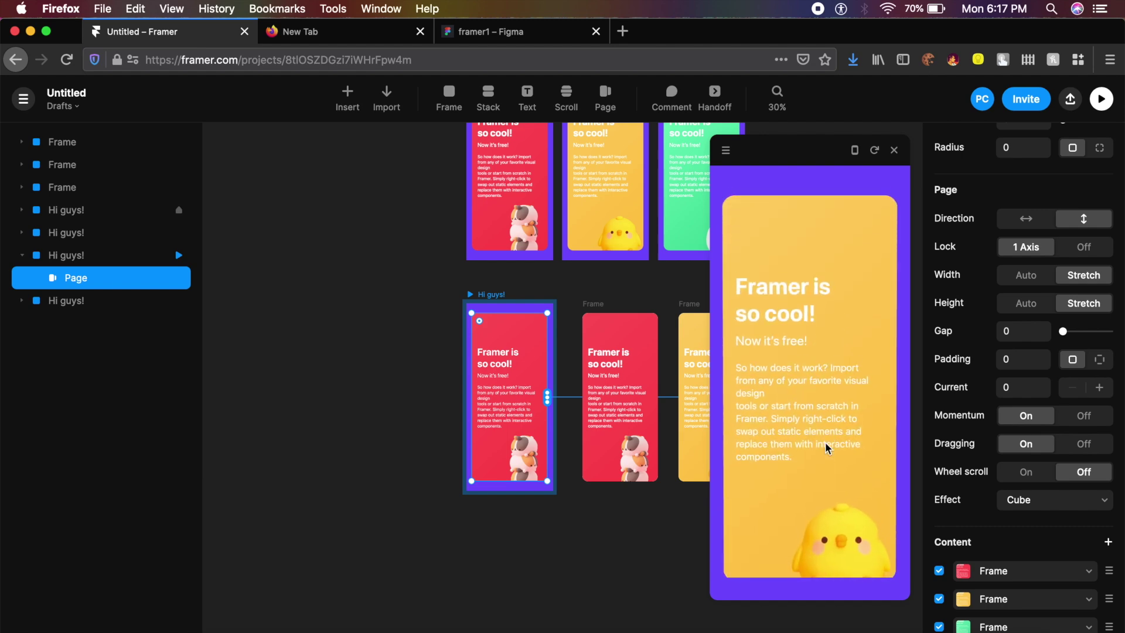
pyautogui.moveTo(844, 351); pyautogui.dragTo(840, 422)
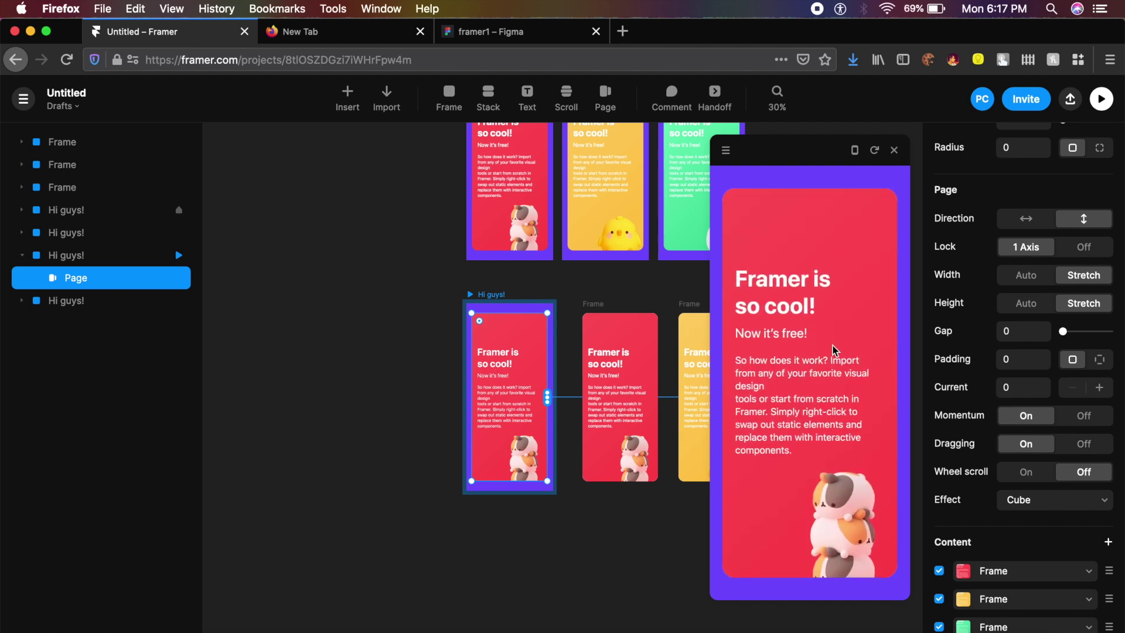
pyautogui.press('Escape')
pyautogui.scroll(-5, 794, 311)
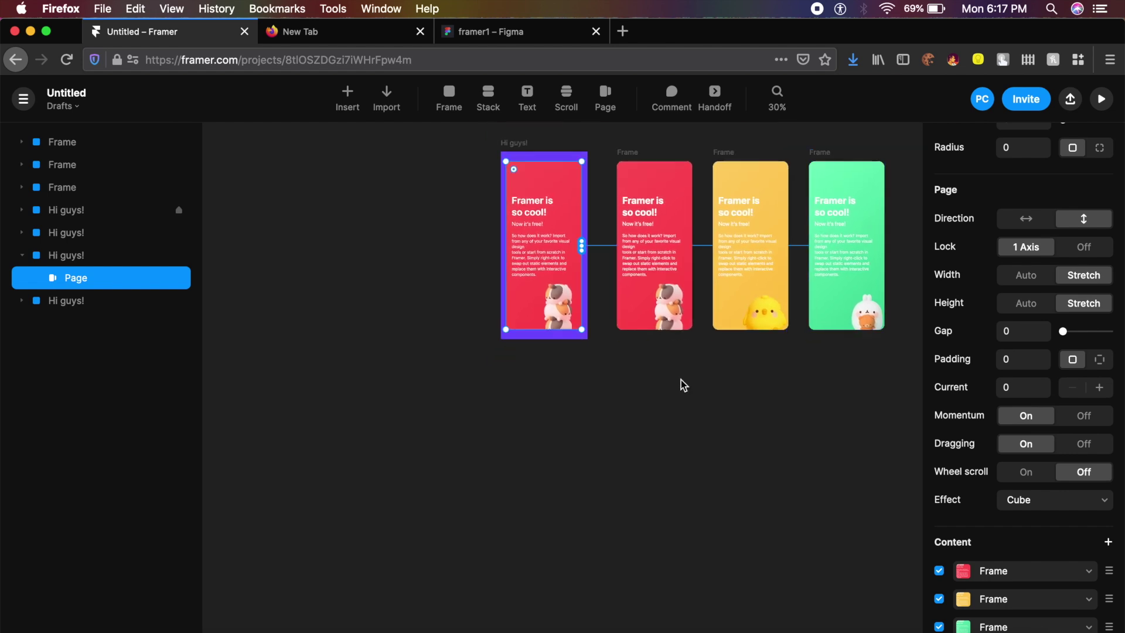
# Duplicate the Hi guys! frame below, delete its Page, and bring up the copy's Fill settings
pyautogui.moveTo(503, 196); pyautogui.dragTo(510, 394)
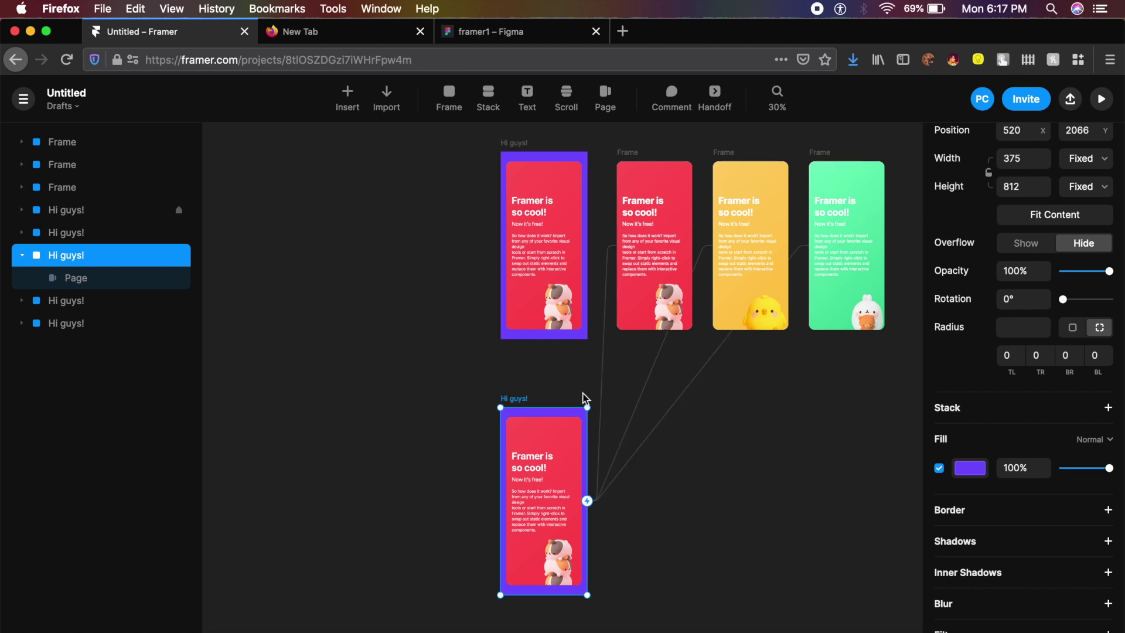
pyautogui.click(607, 439)
pyautogui.click(544, 482)
pyautogui.press('BackSpace')
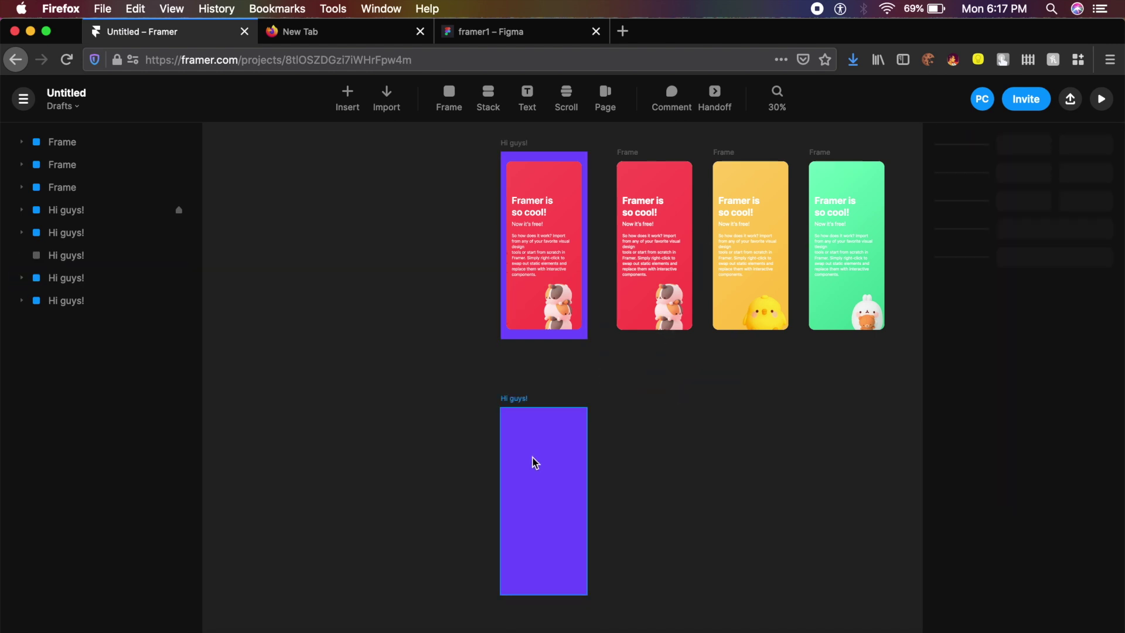
pyautogui.scroll(5, 537, 466)
pyautogui.click(545, 455)
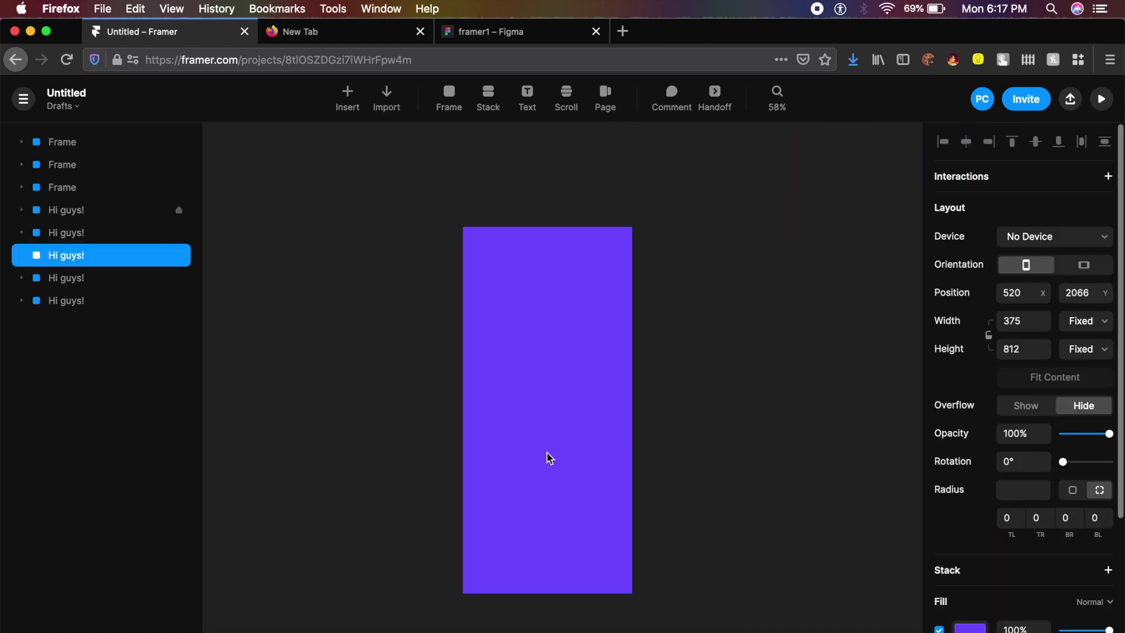
pyautogui.scroll(-2, 1026, 508)
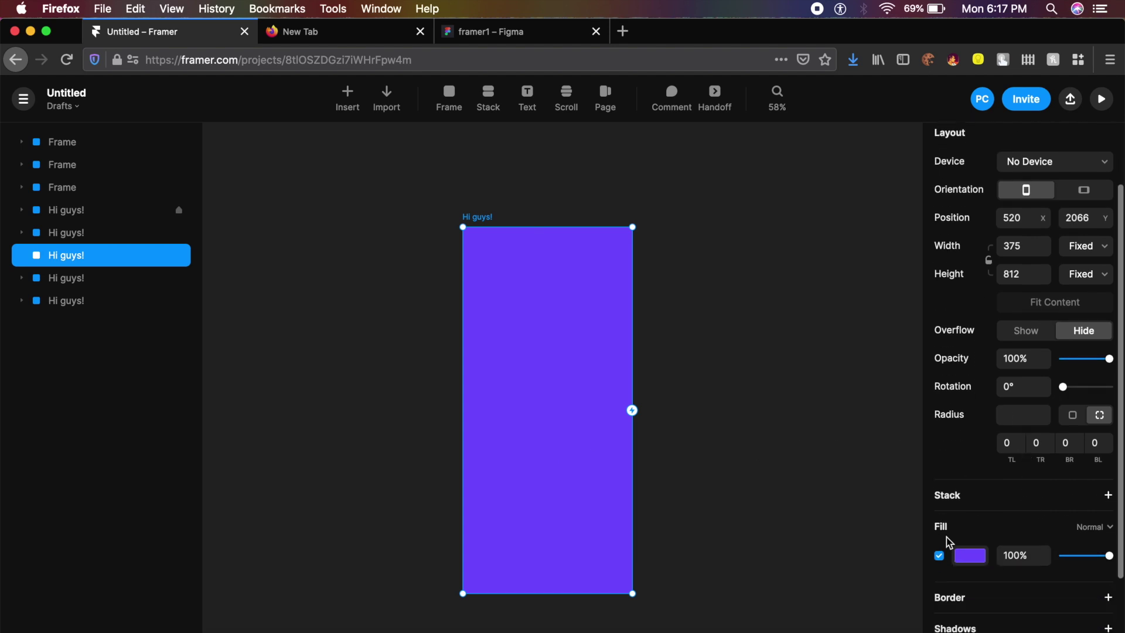
pyautogui.click(978, 563)
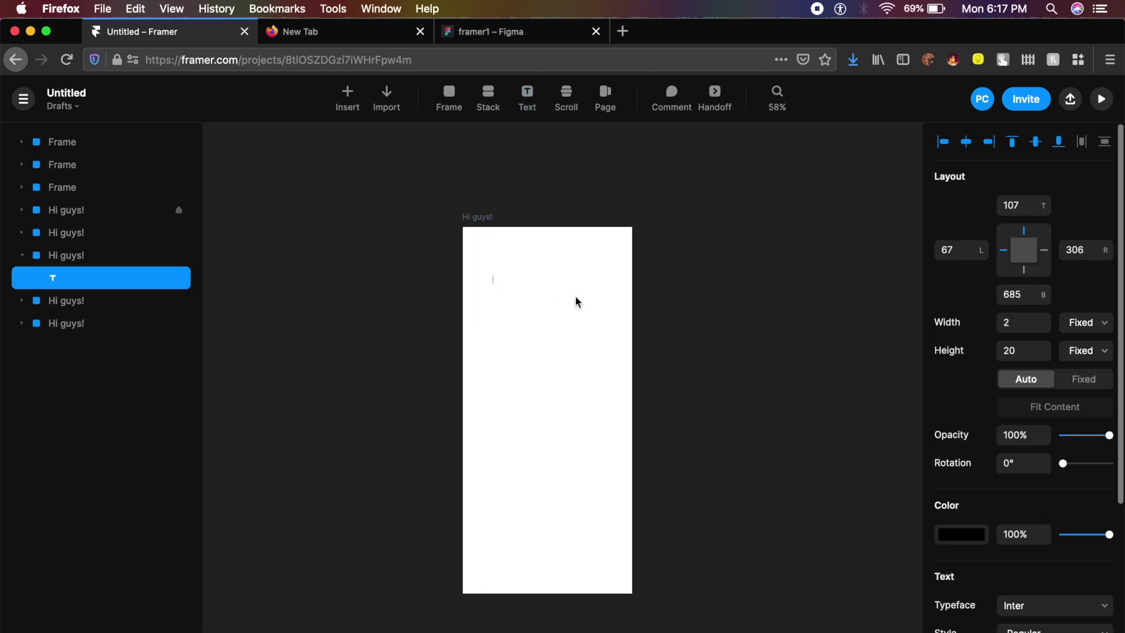
# Type the 'Lorem Ipsum D' paragraph and move that text layer out of the frame
pyautogui.write('Lorem')
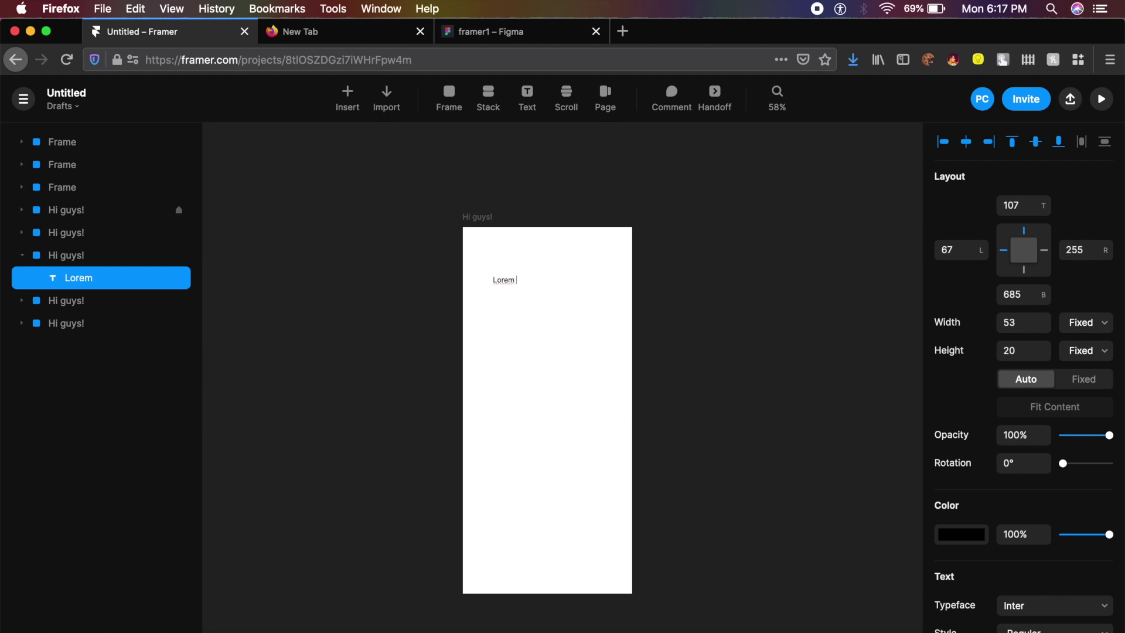
pyautogui.write(' Ipsum Dolar')
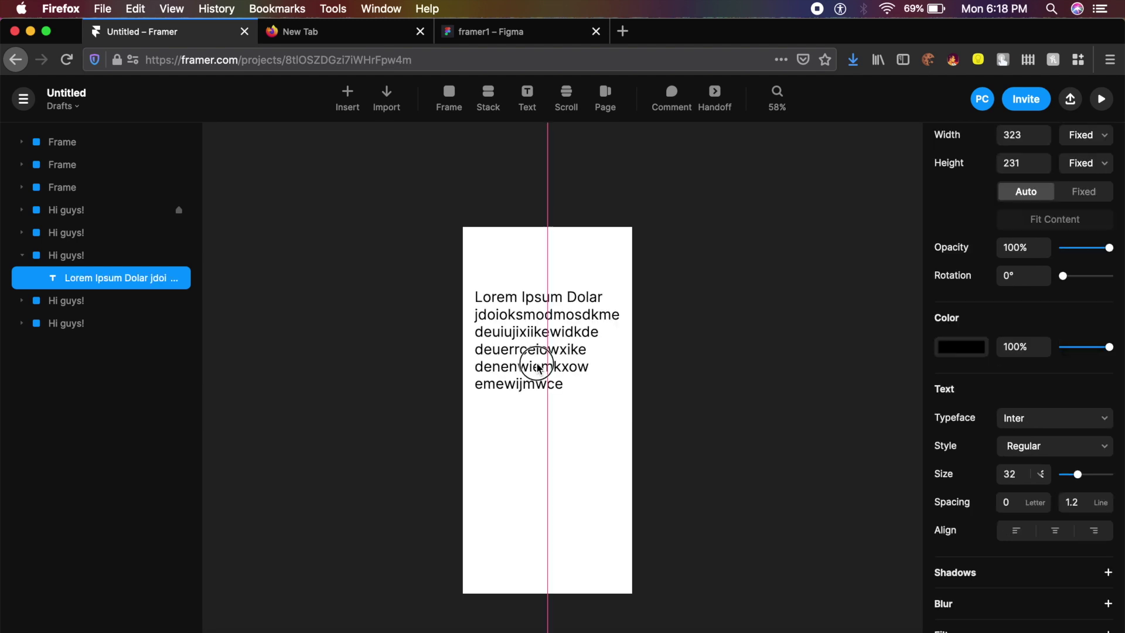
pyautogui.click(644, 253)
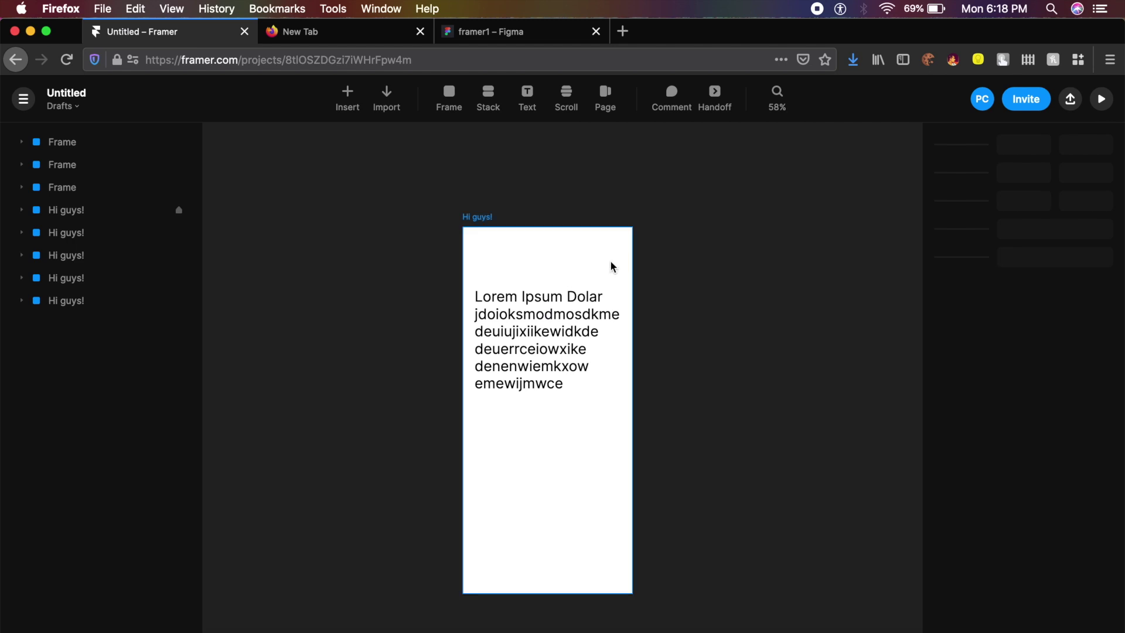
pyautogui.click(539, 344)
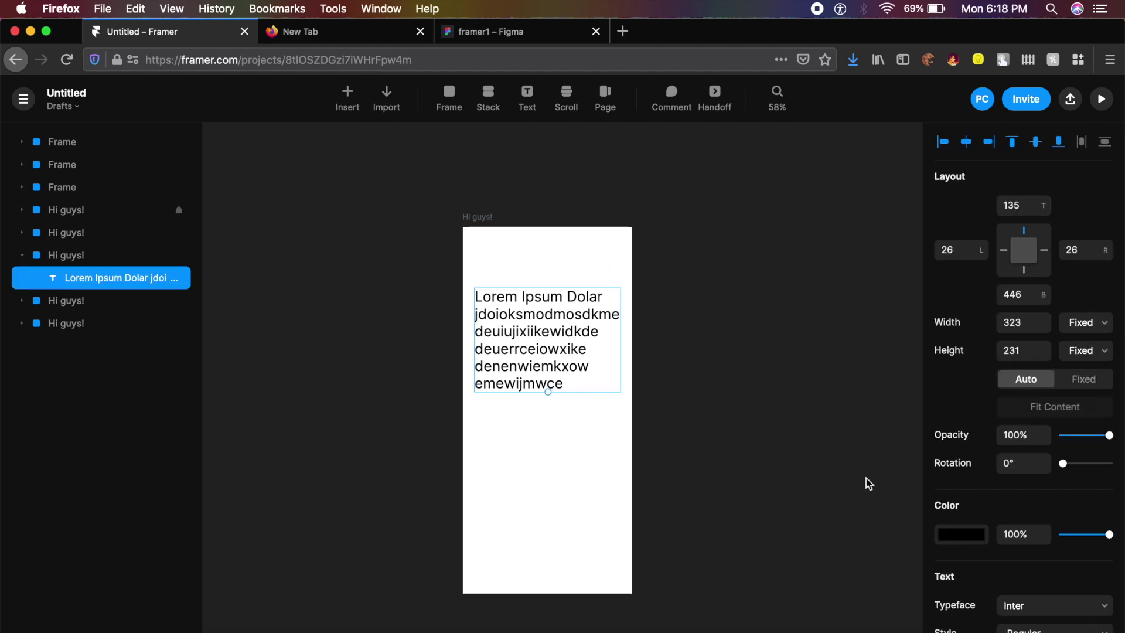
pyautogui.scroll(-3, 990, 486)
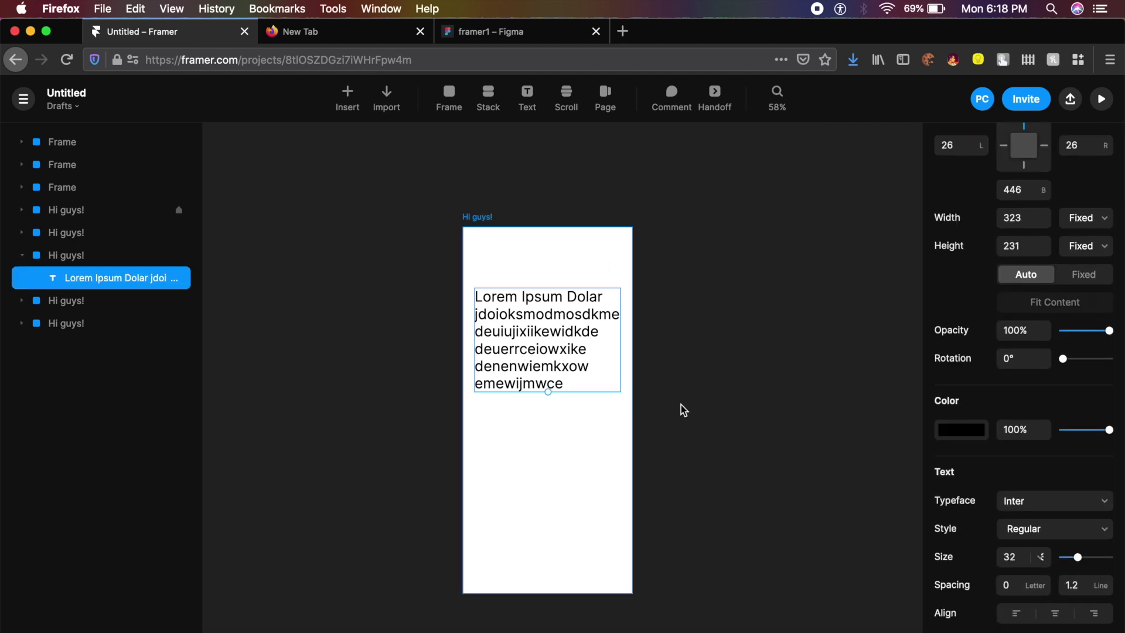
pyautogui.click(671, 386)
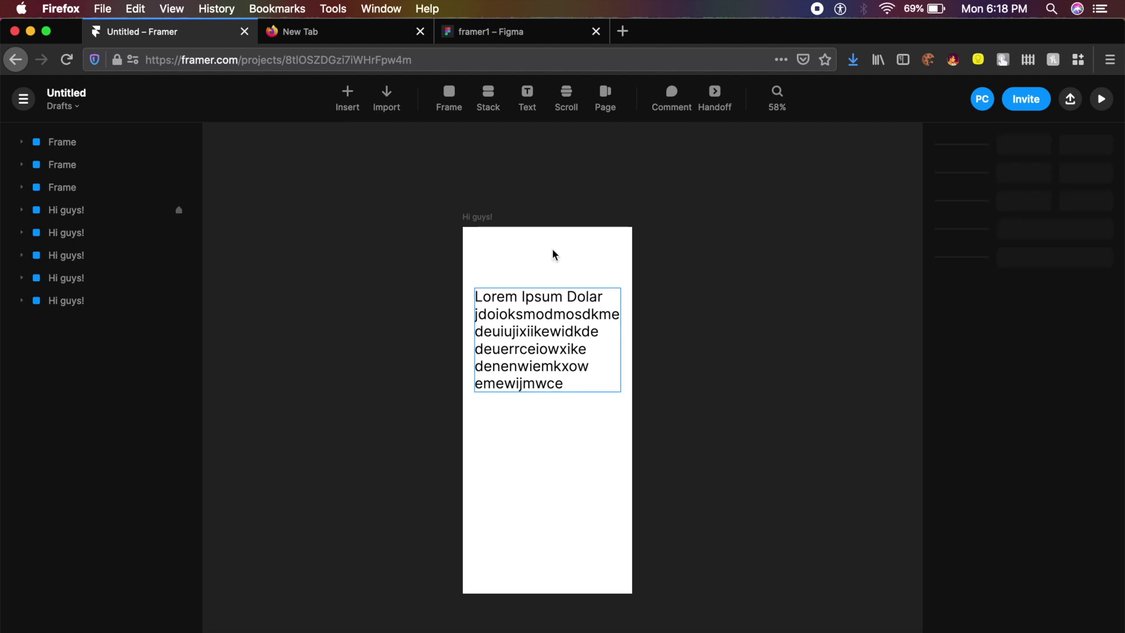
pyautogui.moveTo(519, 339); pyautogui.dragTo(592, 301)
pyautogui.hscroll(5, 744, 330)
# Shift the Hi guys! frame right and paste the Lorem Ipsum text into it
pyautogui.moveTo(337, 209); pyautogui.dragTo(547, 203)
pyautogui.click(638, 177)
pyautogui.click(635, 329)
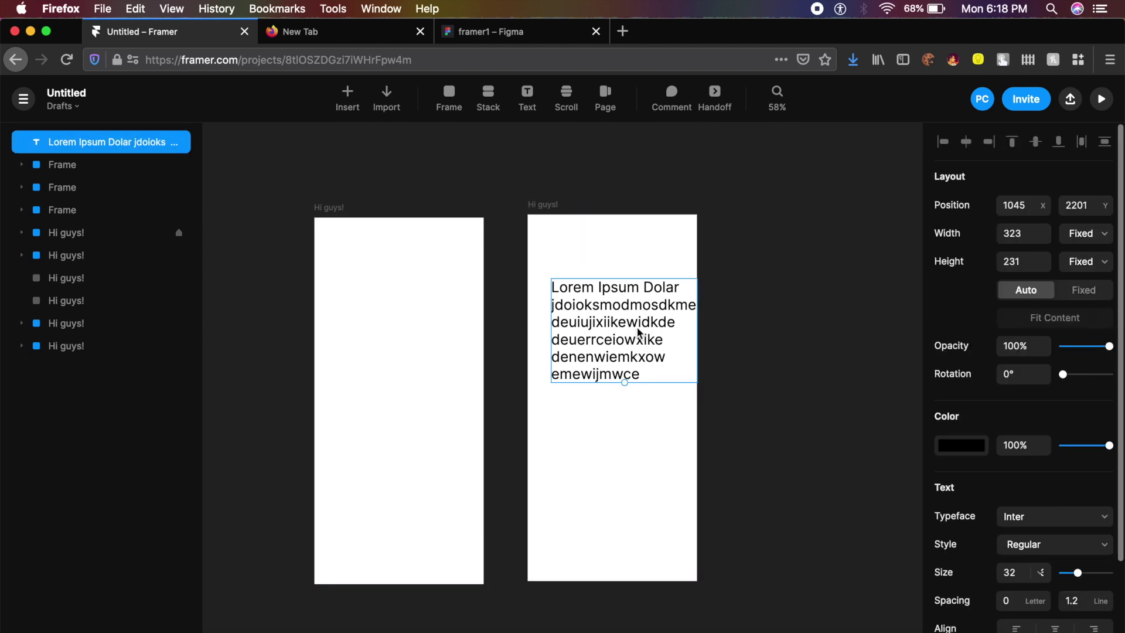
pyautogui.press('super+x')
pyautogui.press('super+v')
pyautogui.click(533, 208)
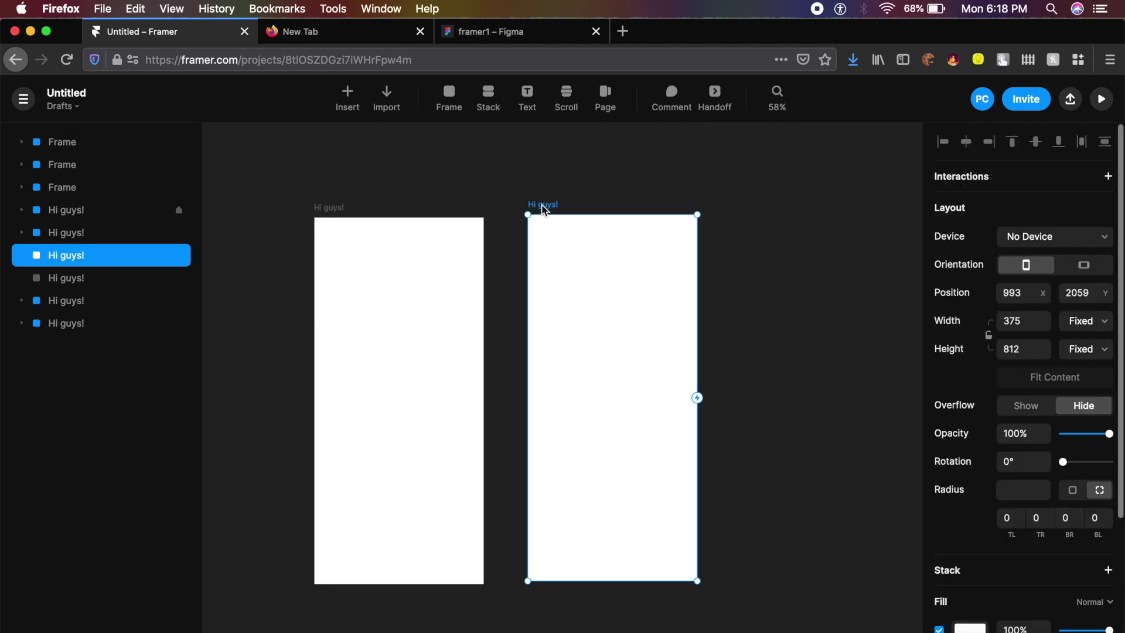
pyautogui.press('super+z')
pyautogui.click(599, 185)
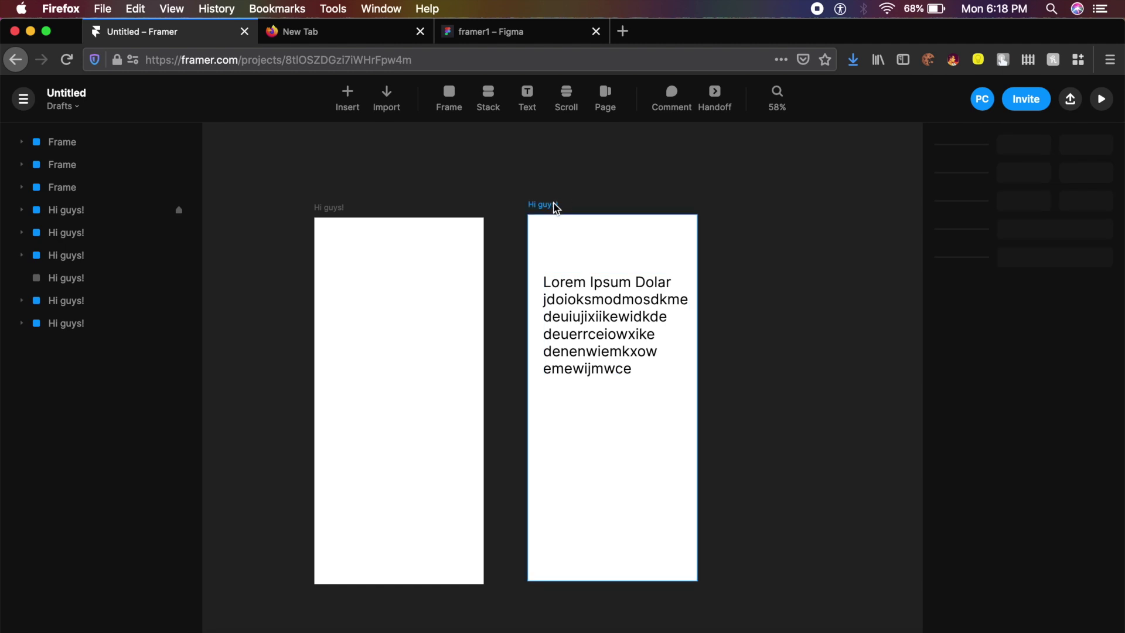
# Duplicate the text-filled Hi guys! frame twice, giving three Lorem Ipsum frames beside the empty one
pyautogui.click(536, 206)
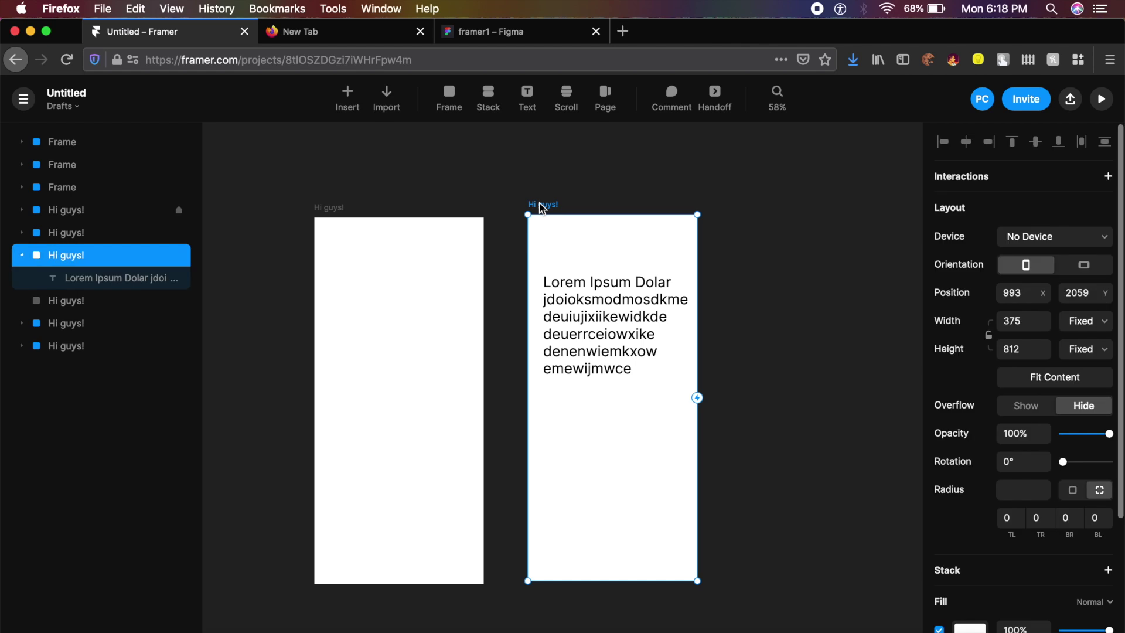
pyautogui.press('super+d')
pyautogui.hscroll(5, 623, 181)
pyautogui.hscroll(-1, 526, 196)
pyautogui.press('super+d')
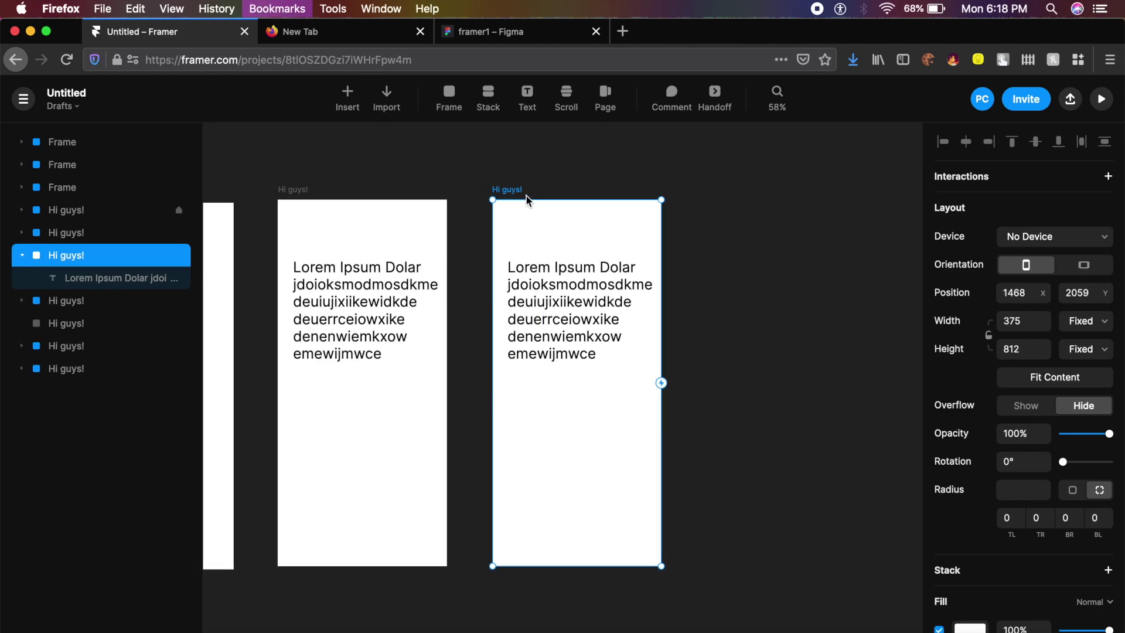
pyautogui.scroll(-3, 526, 196)
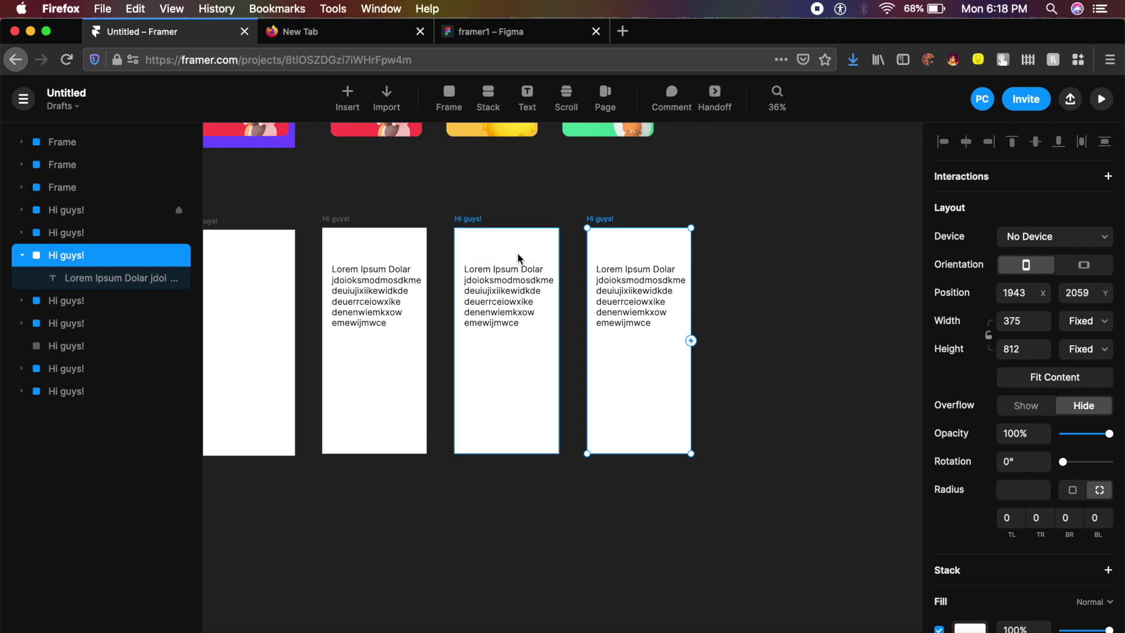
pyautogui.hscroll(-2, 510, 257)
pyautogui.hscroll(-3, 515, 253)
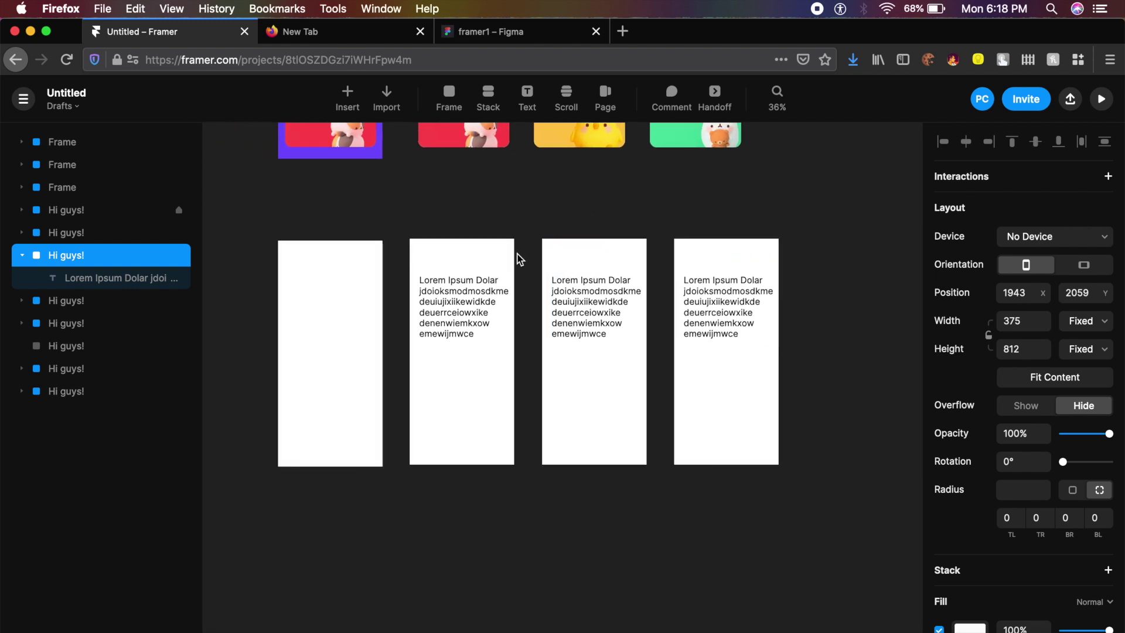
pyautogui.click(325, 222)
pyautogui.click(346, 202)
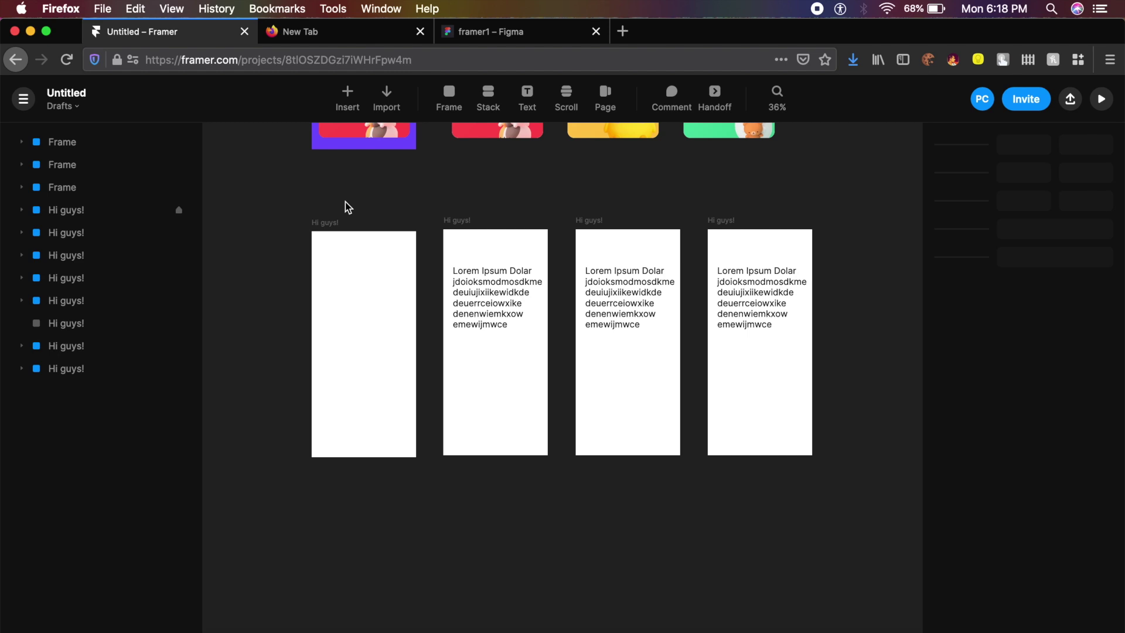
pyautogui.click(351, 104)
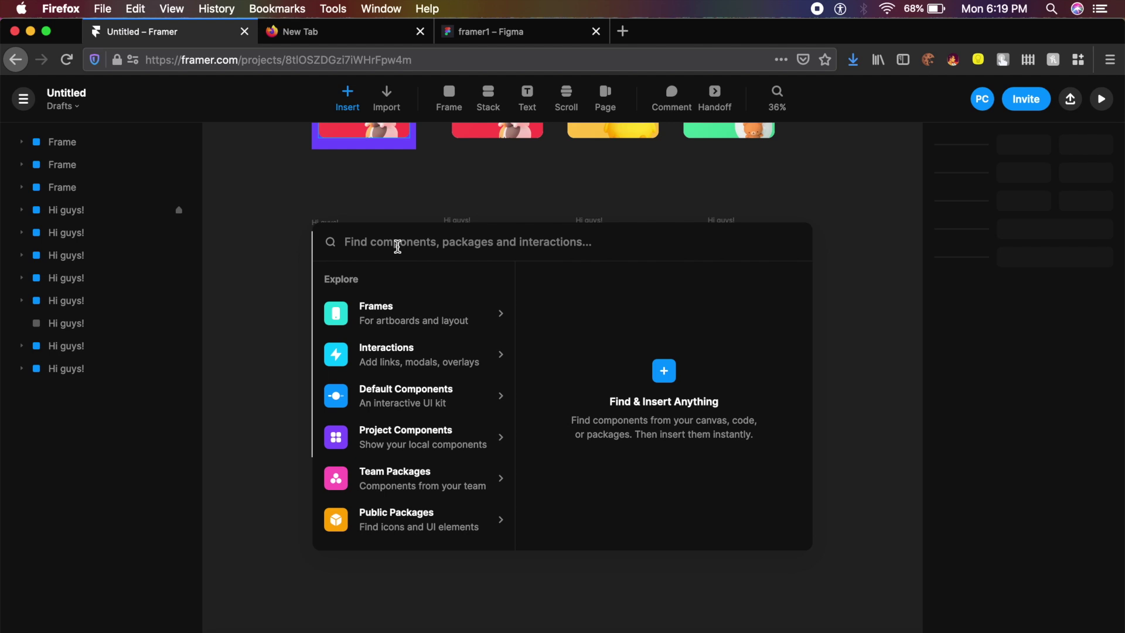
# Search Insert for 'pagination', install the Pagination package and view its Pagination component
pyautogui.write('pagi')
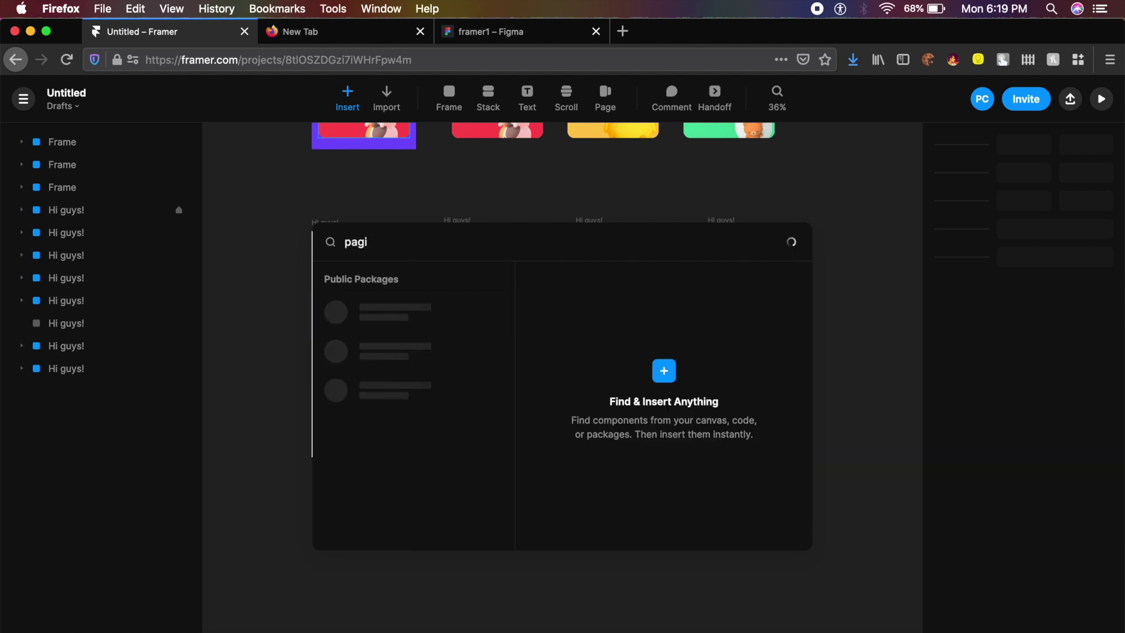
pyautogui.write('nation')
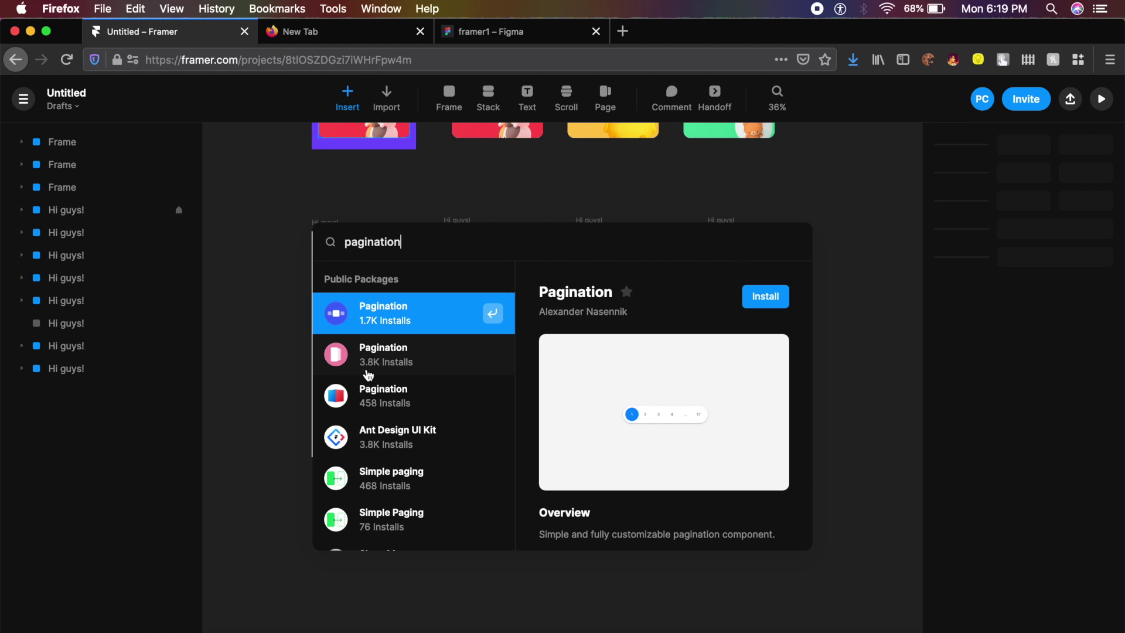
pyautogui.click(409, 368)
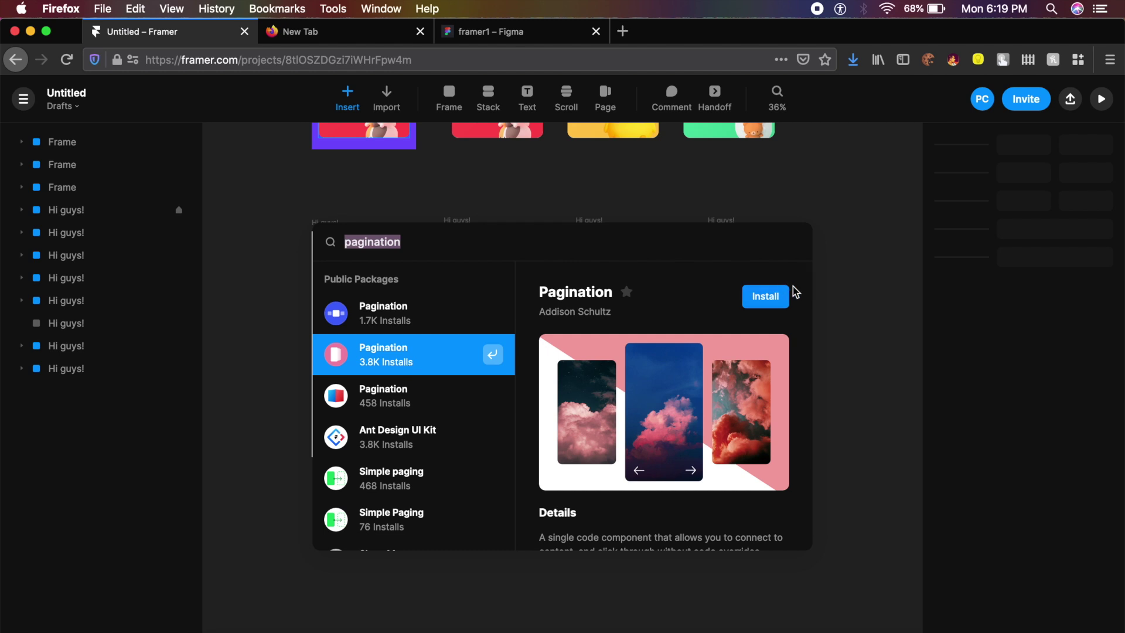
pyautogui.click(766, 296)
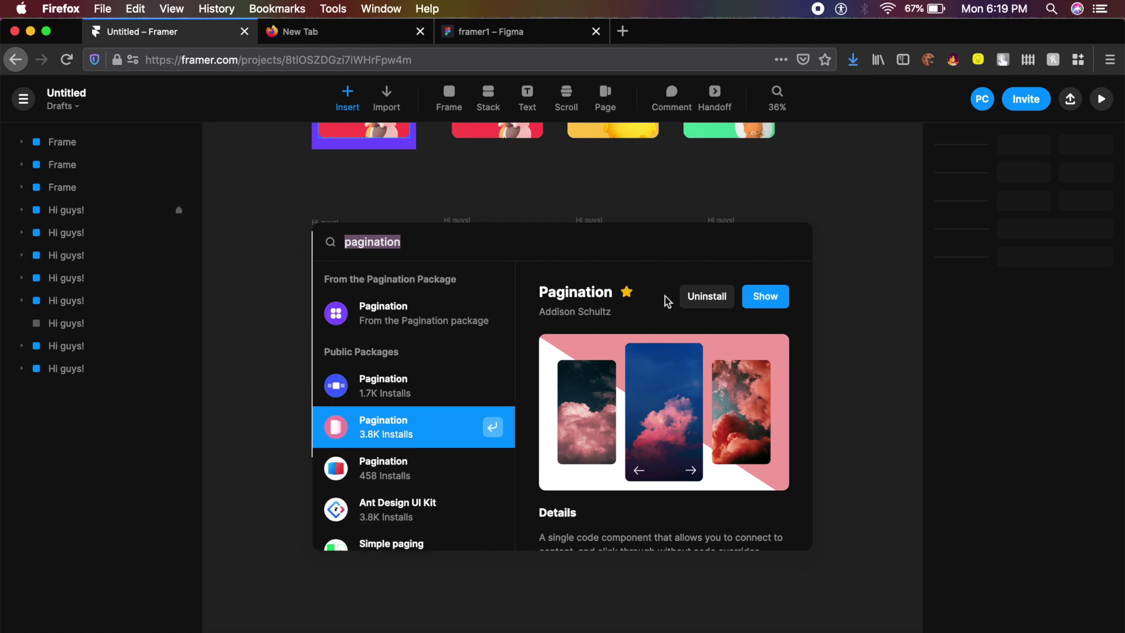
pyautogui.click(765, 298)
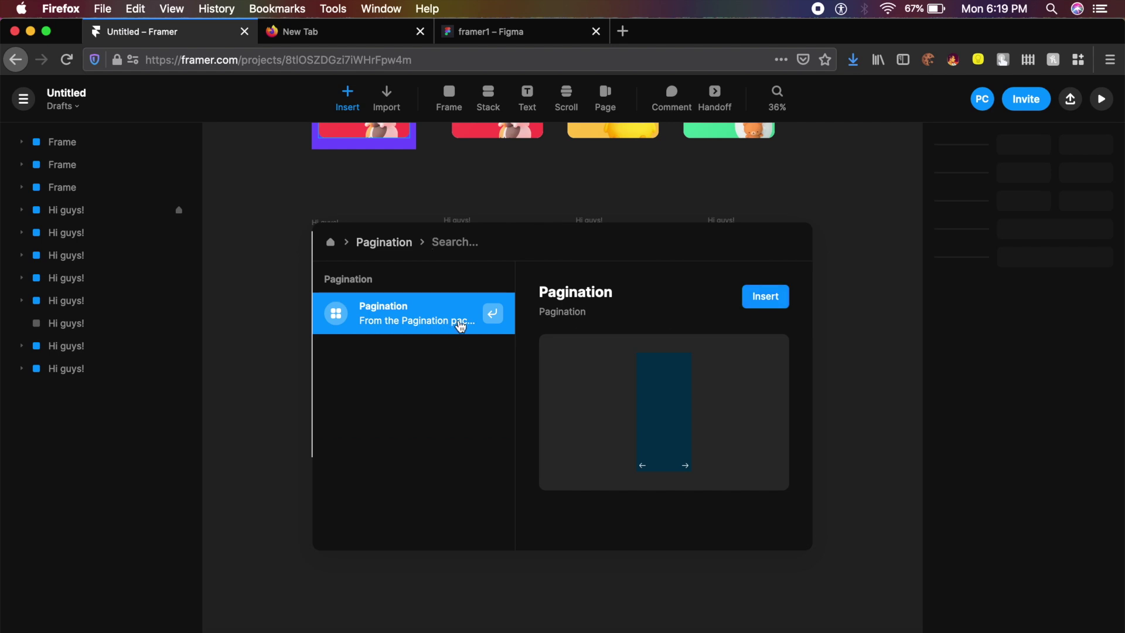
# Insert the Pagination component and place it inside the first, empty Hi guys! frame
pyautogui.click(493, 315)
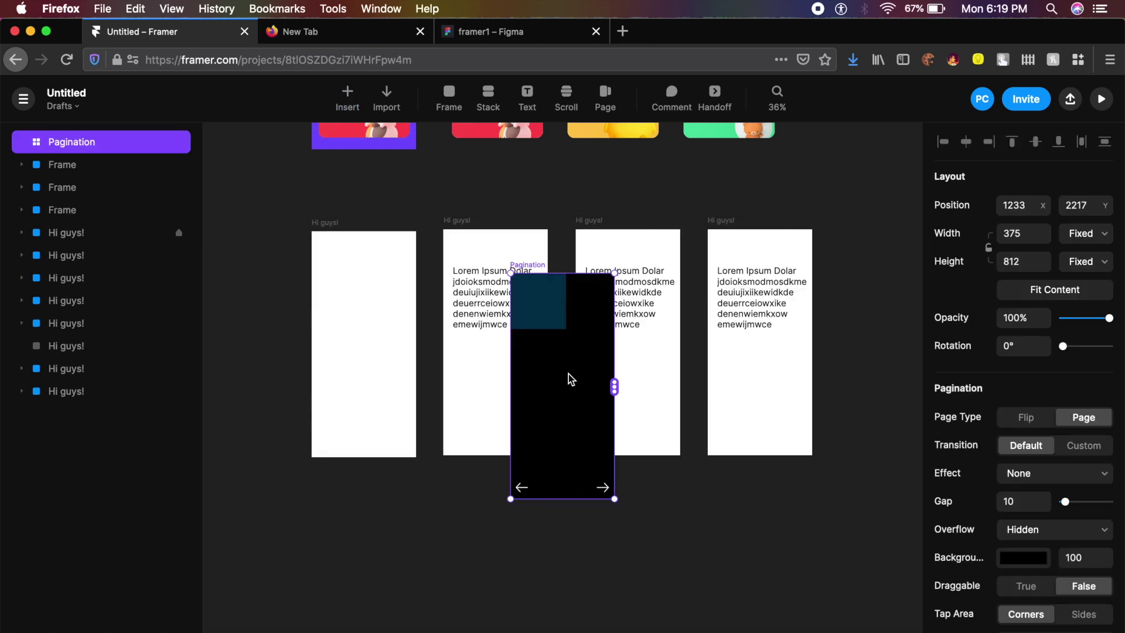
pyautogui.moveTo(569, 375); pyautogui.dragTo(370, 338)
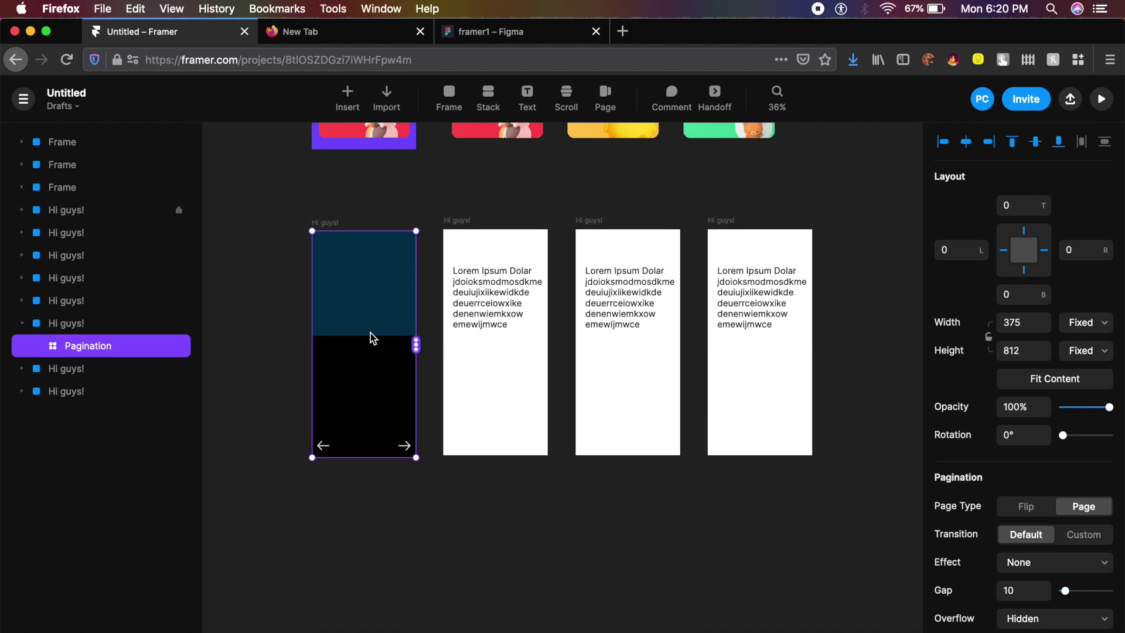
pyautogui.scroll(-3, 987, 434)
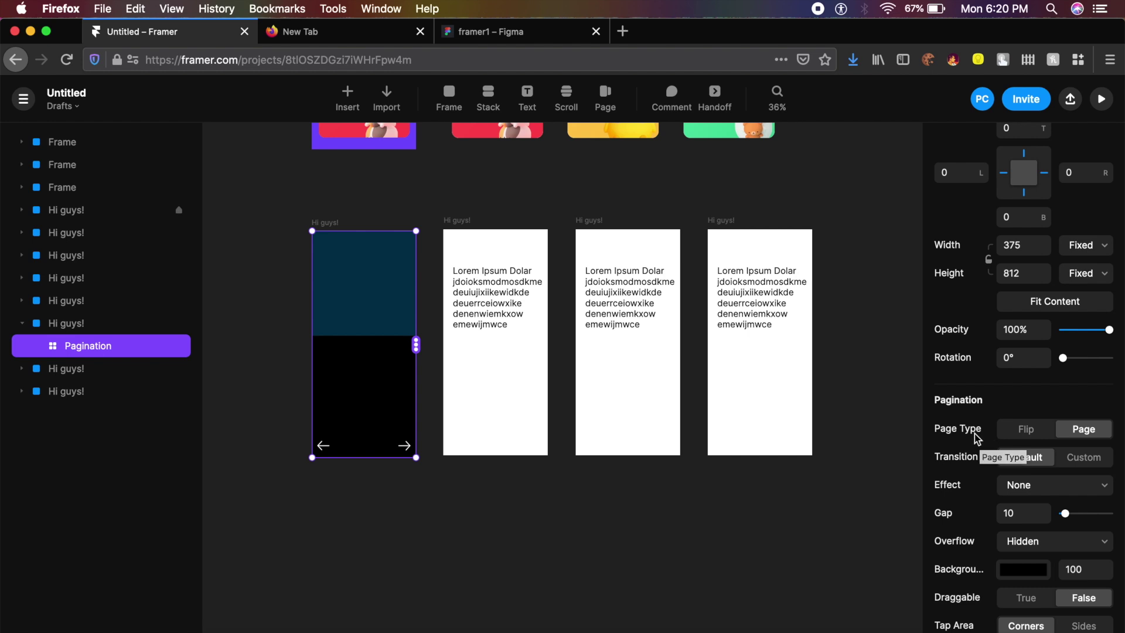
pyautogui.scroll(-1, 975, 434)
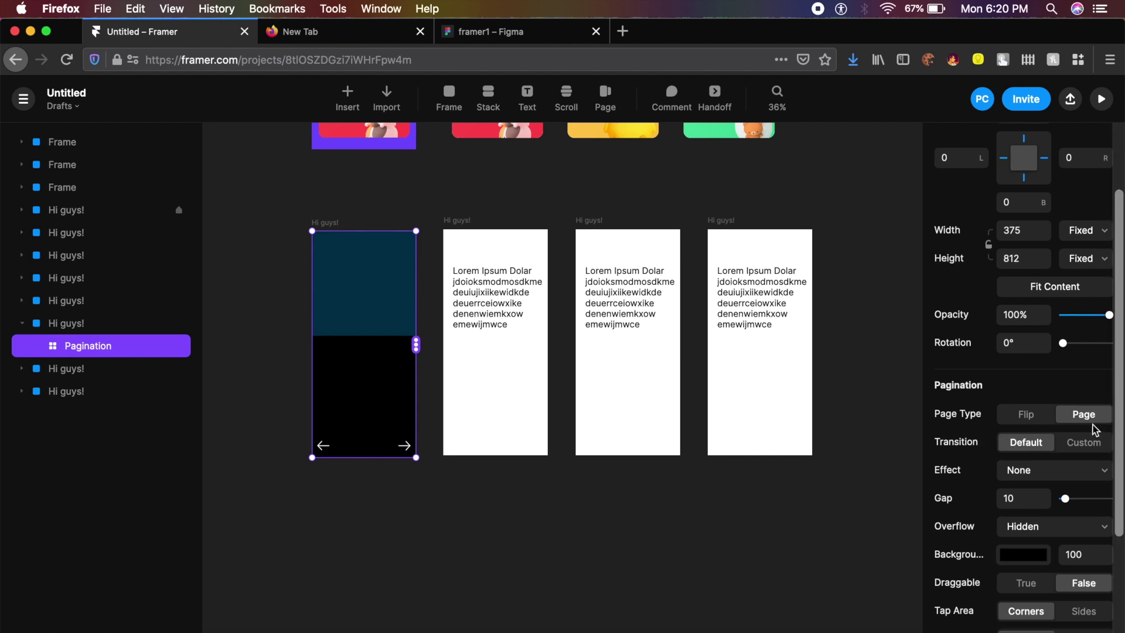
# Set Pagination's Page Type to Flip, Orientation Horizontal, and Uncut Pages to True
pyautogui.click(1033, 421)
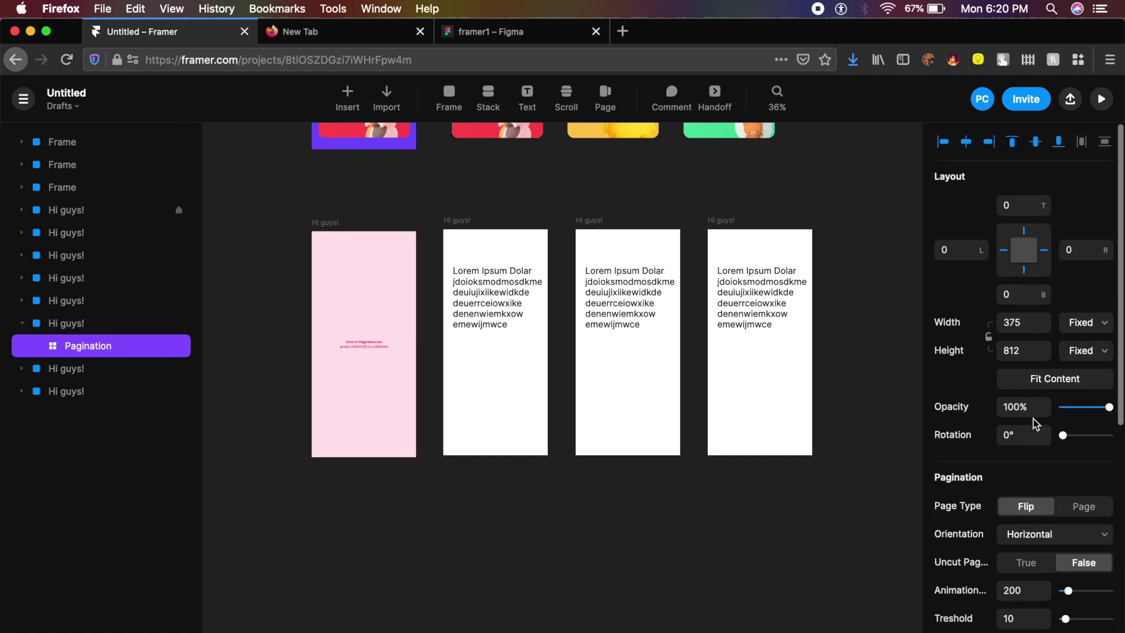
pyautogui.scroll(-2, 986, 503)
pyautogui.scroll(-3, 972, 474)
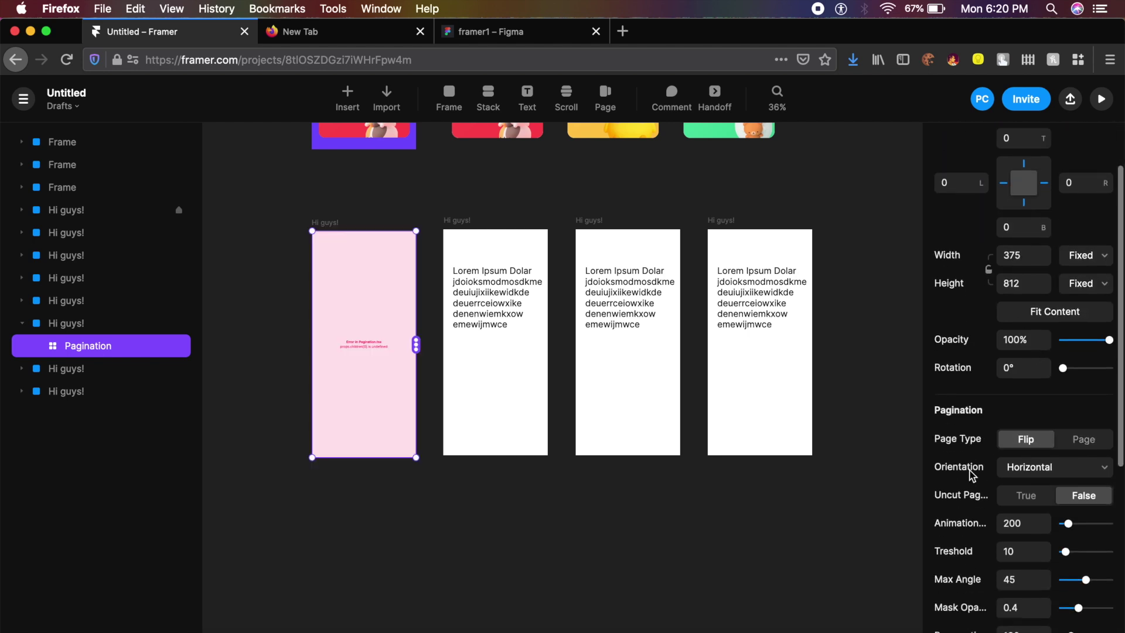
pyautogui.click(1052, 399)
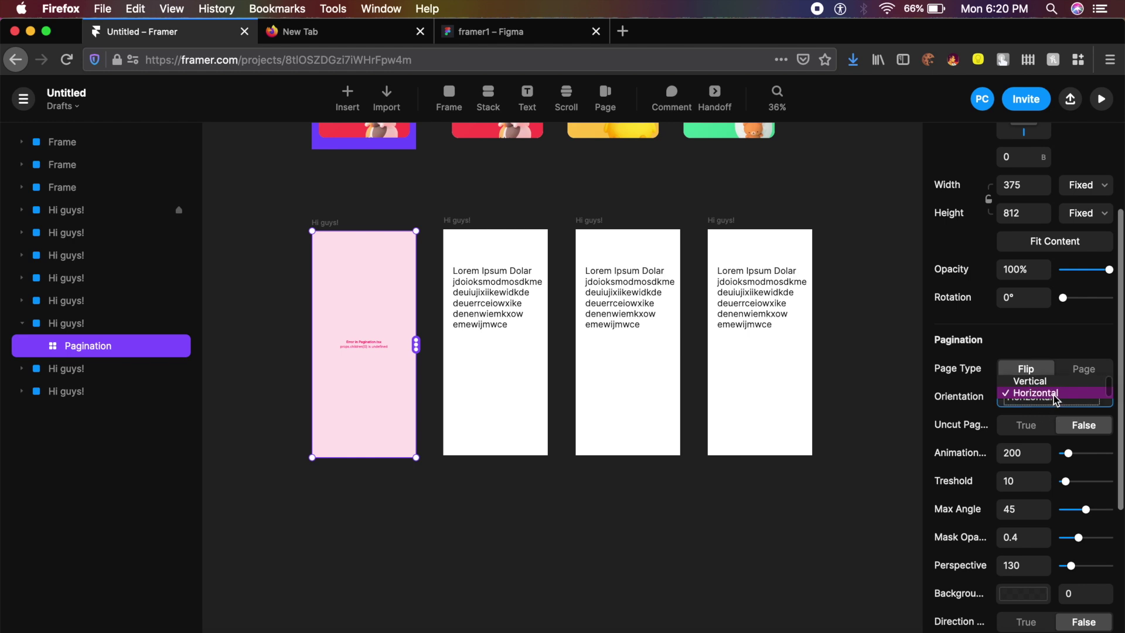
pyautogui.click(1053, 394)
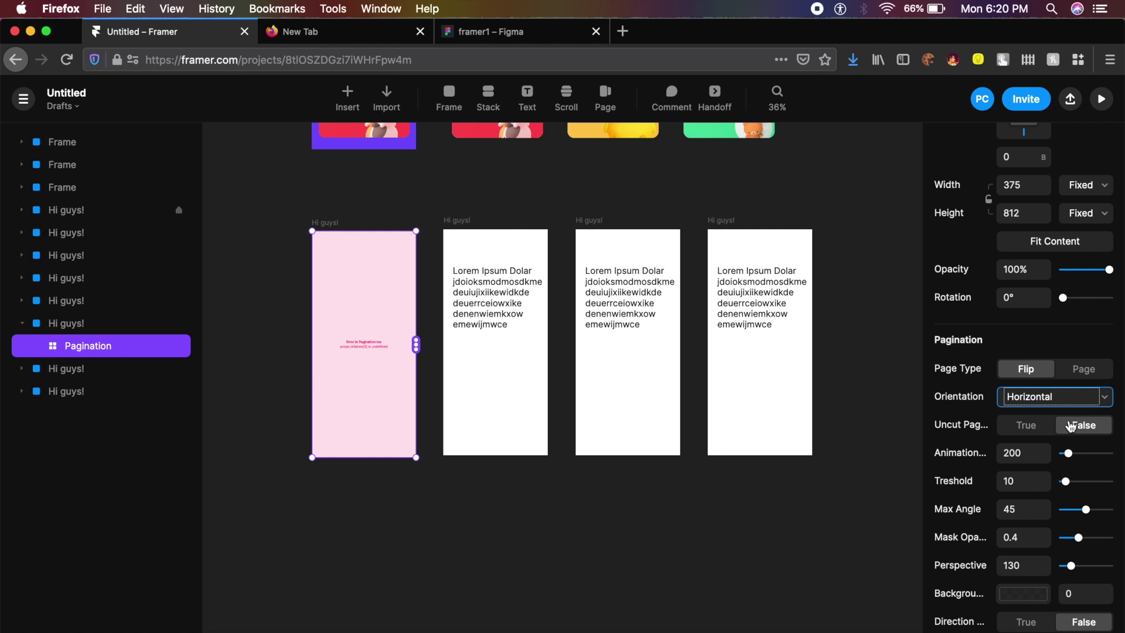
pyautogui.click(1036, 429)
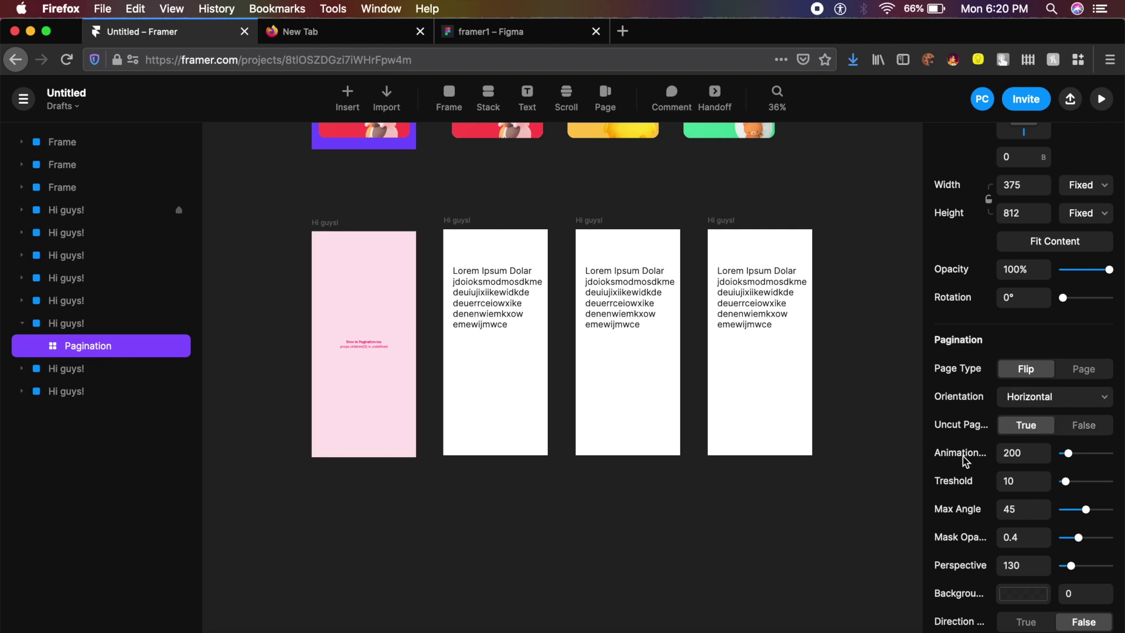
# Drag the Pagination Animation slider to about 659 and Perspective to 288
pyautogui.moveTo(1083, 458); pyautogui.dragTo(1093, 461)
pyautogui.scroll(-2, 996, 462)
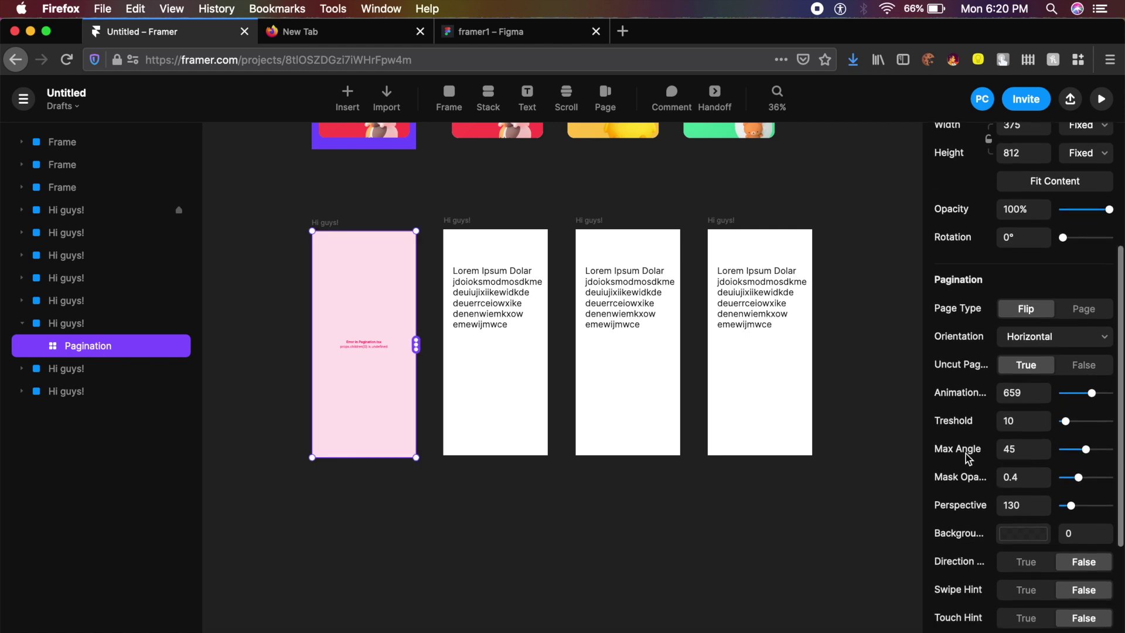
pyautogui.scroll(-1, 964, 492)
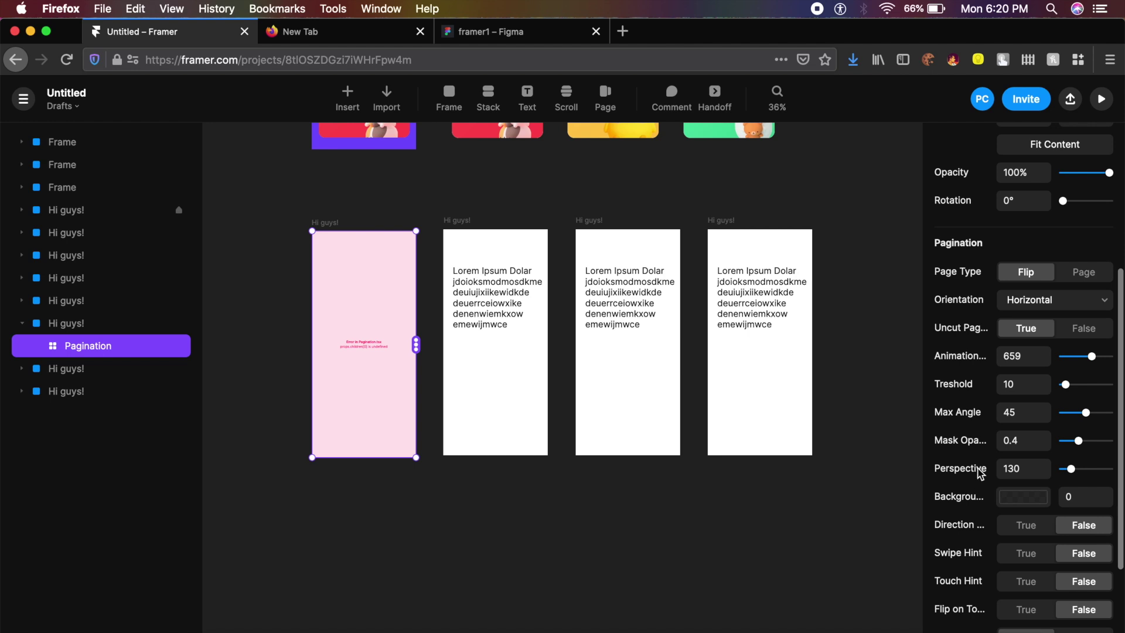
pyautogui.moveTo(1072, 469); pyautogui.dragTo(1087, 469)
pyautogui.scroll(-3, 951, 491)
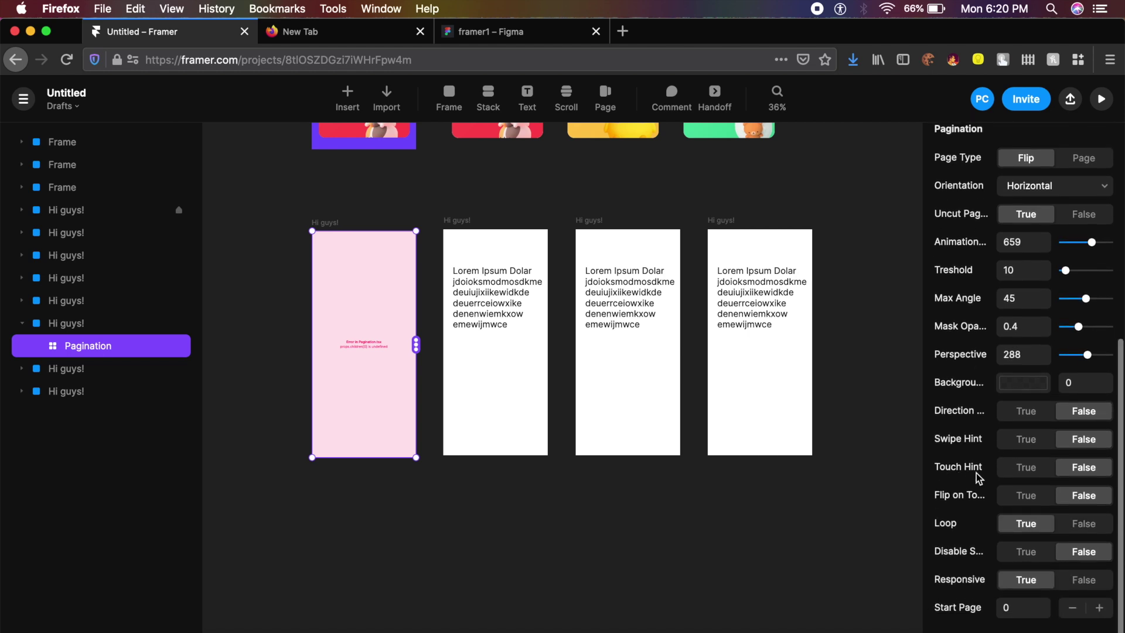
pyautogui.scroll(-1, 980, 477)
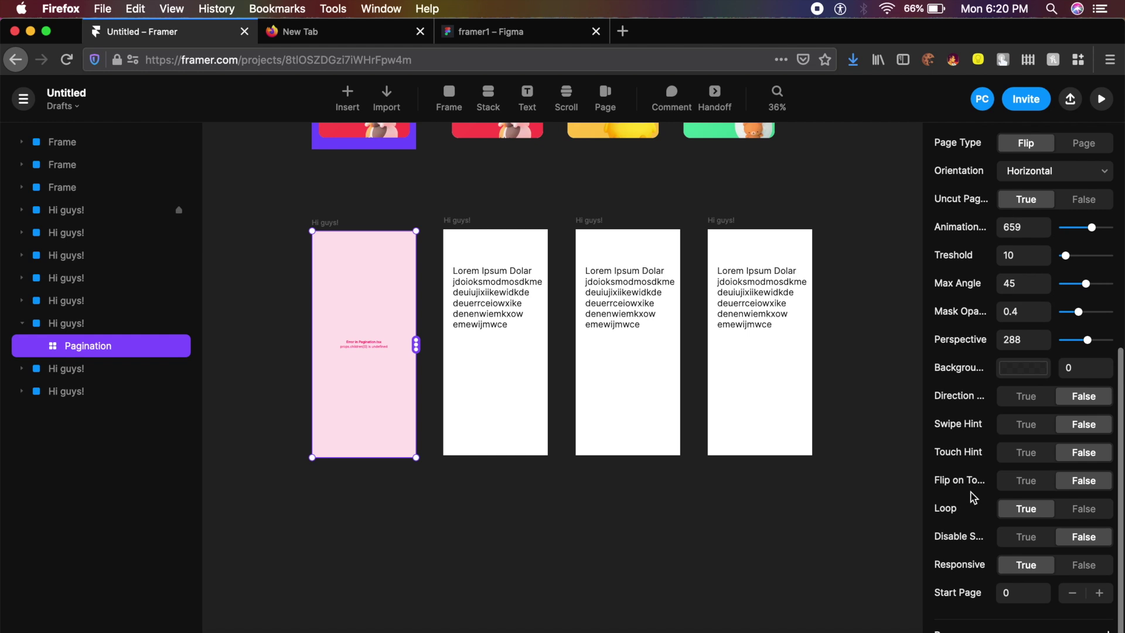
pyautogui.scroll(5, 416, 346)
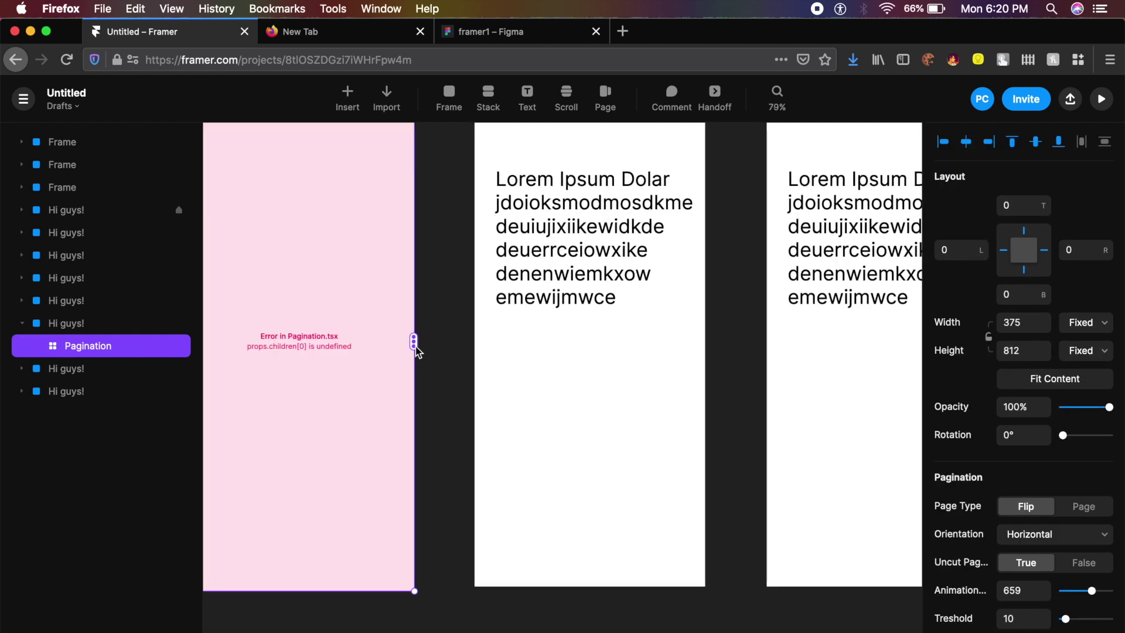
pyautogui.scroll(-2, 416, 346)
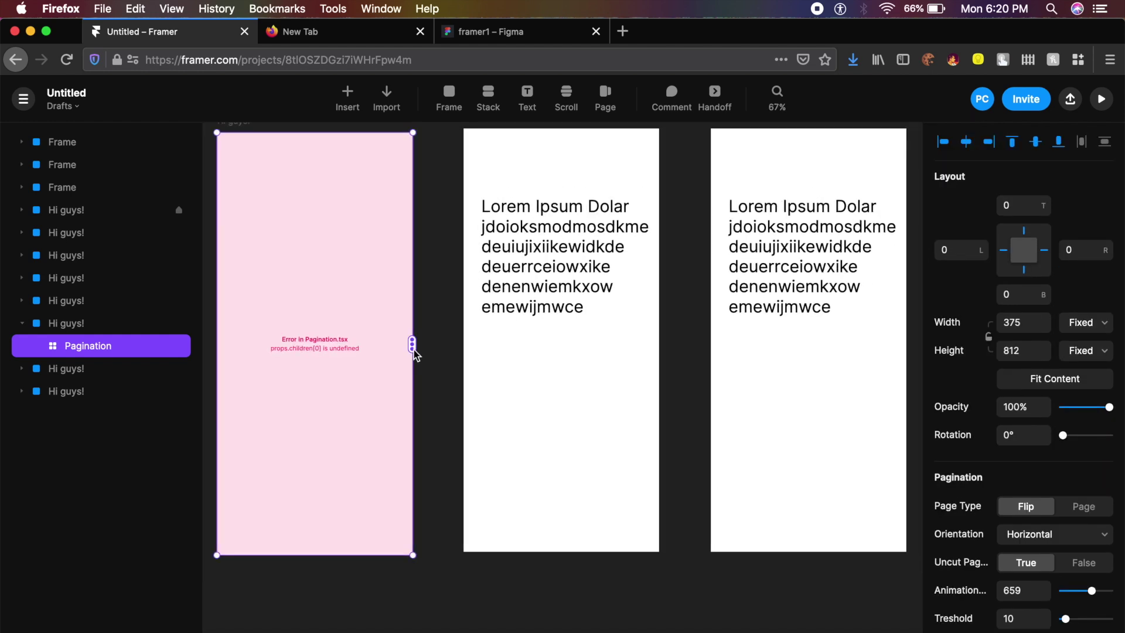
# Connect Pagination to the second, third and fourth frames as pages, then select the first frame
pyautogui.moveTo(414, 351); pyautogui.dragTo(531, 330)
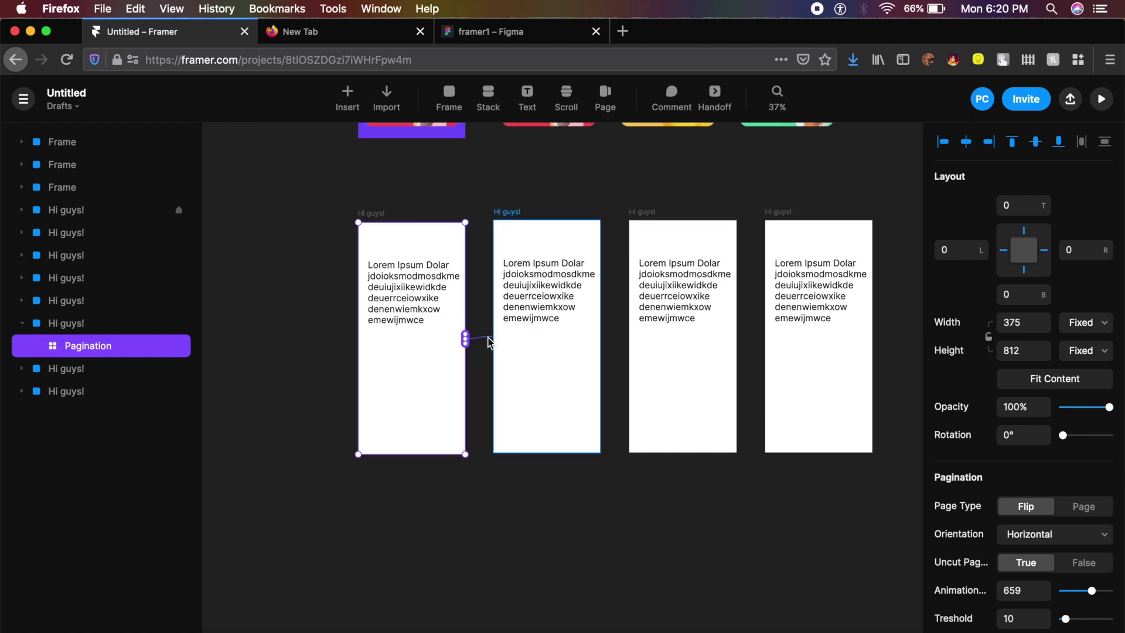
pyautogui.moveTo(468, 345); pyautogui.dragTo(648, 317)
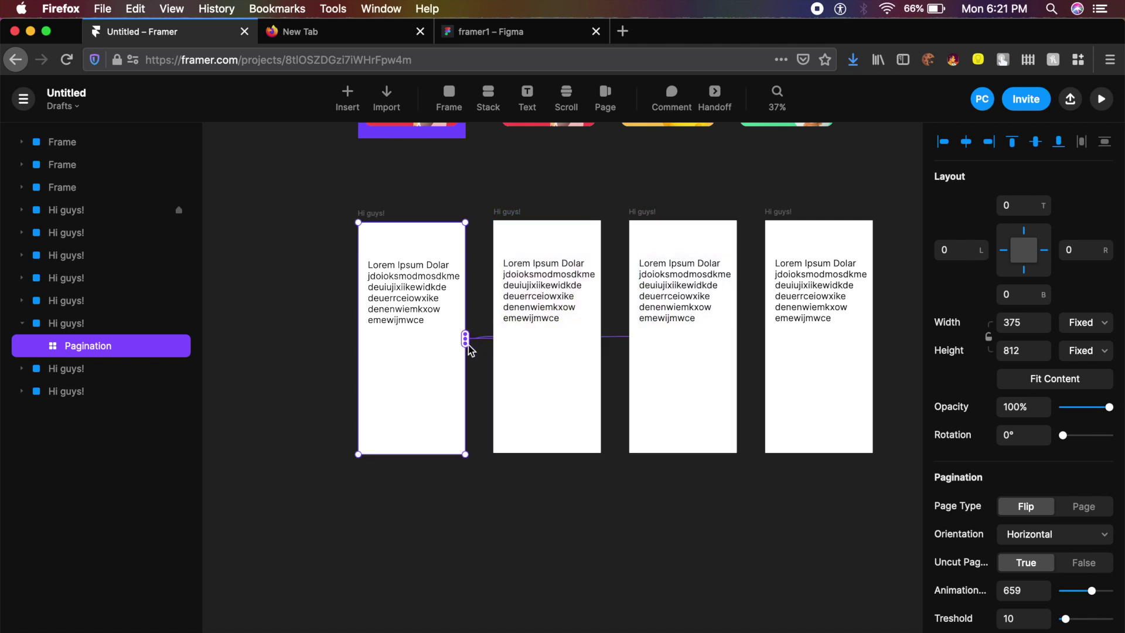
pyautogui.moveTo(465, 344); pyautogui.dragTo(791, 311)
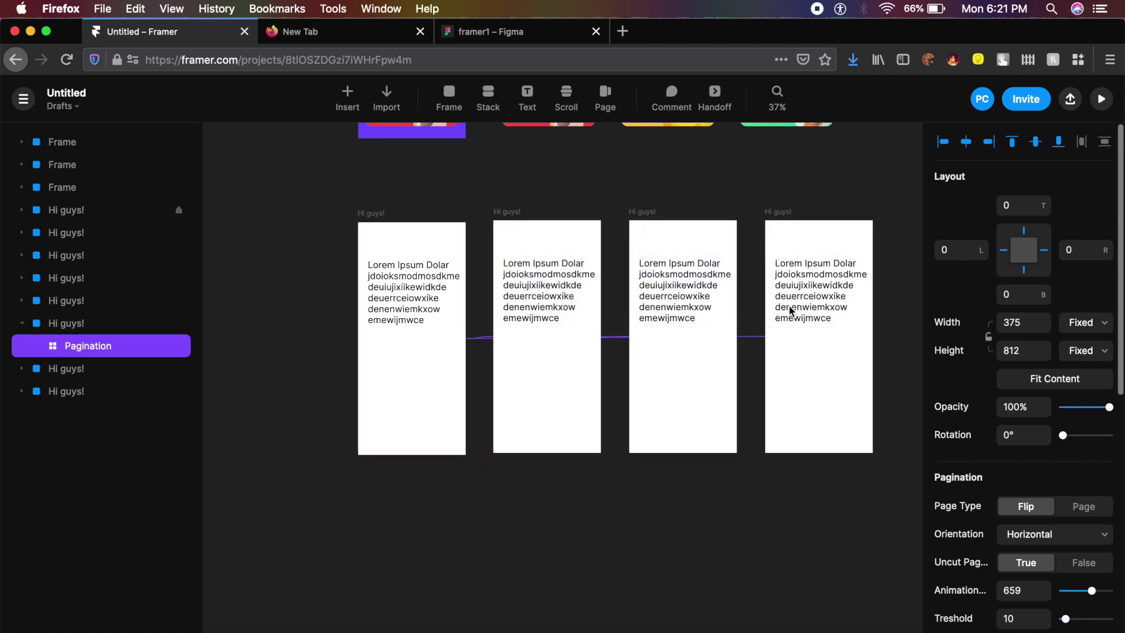
pyautogui.click(379, 214)
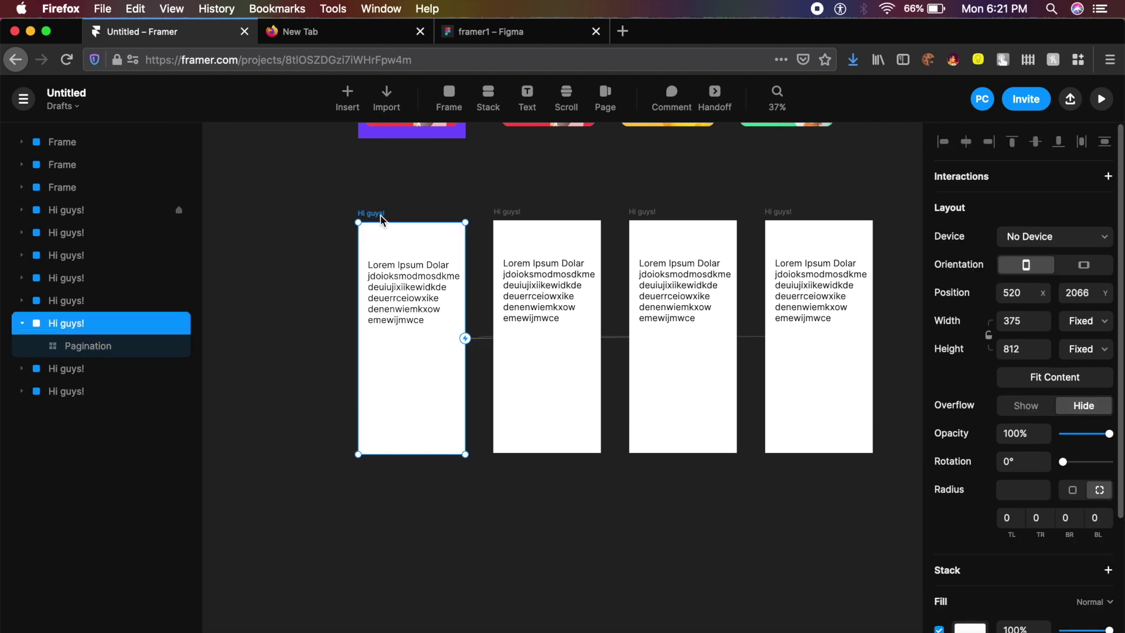
# Preview the first frame and swipe left repeatedly to flip through the Lorem Ipsum pages
pyautogui.click(1101, 100)
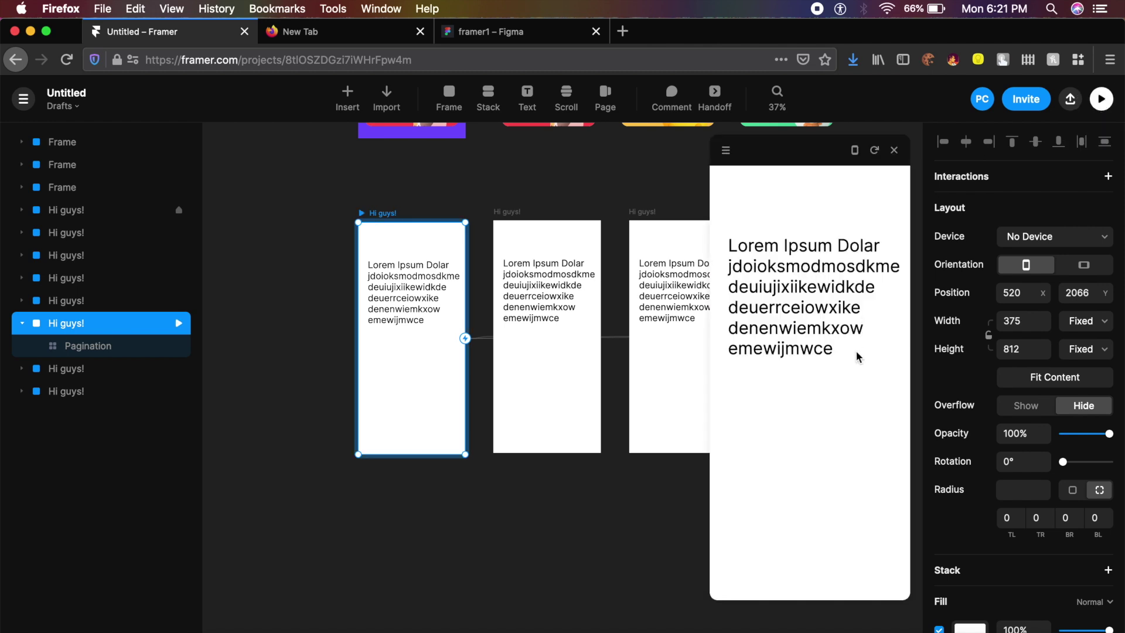
pyautogui.moveTo(889, 380); pyautogui.dragTo(785, 379)
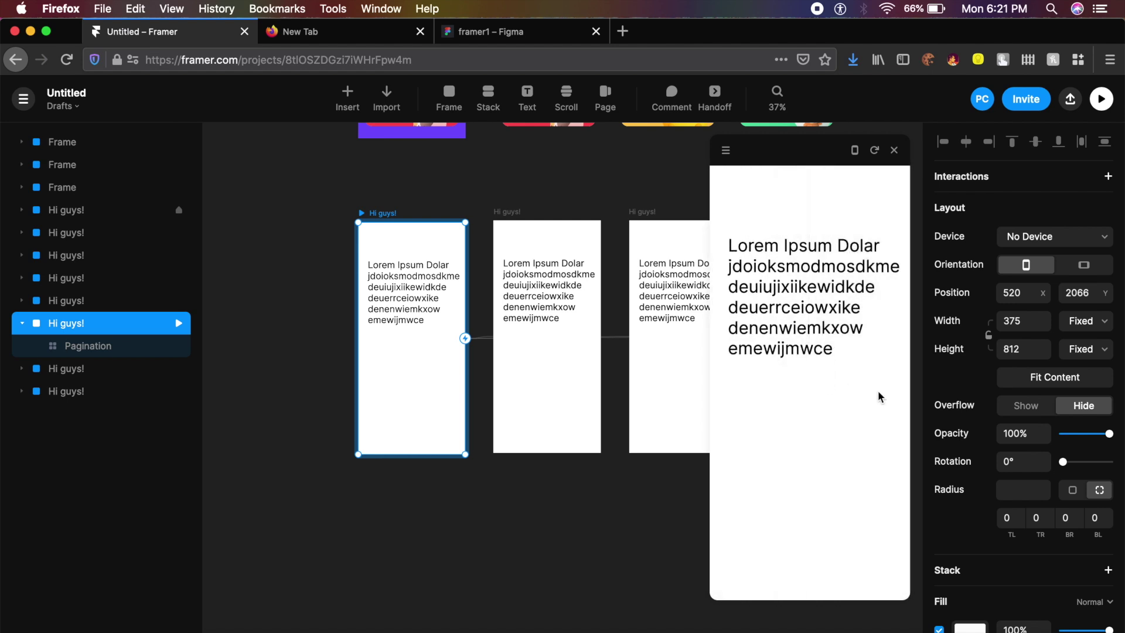
pyautogui.moveTo(879, 397); pyautogui.dragTo(778, 389)
pyautogui.moveTo(869, 408); pyautogui.dragTo(771, 401)
pyautogui.moveTo(860, 420); pyautogui.dragTo(798, 414)
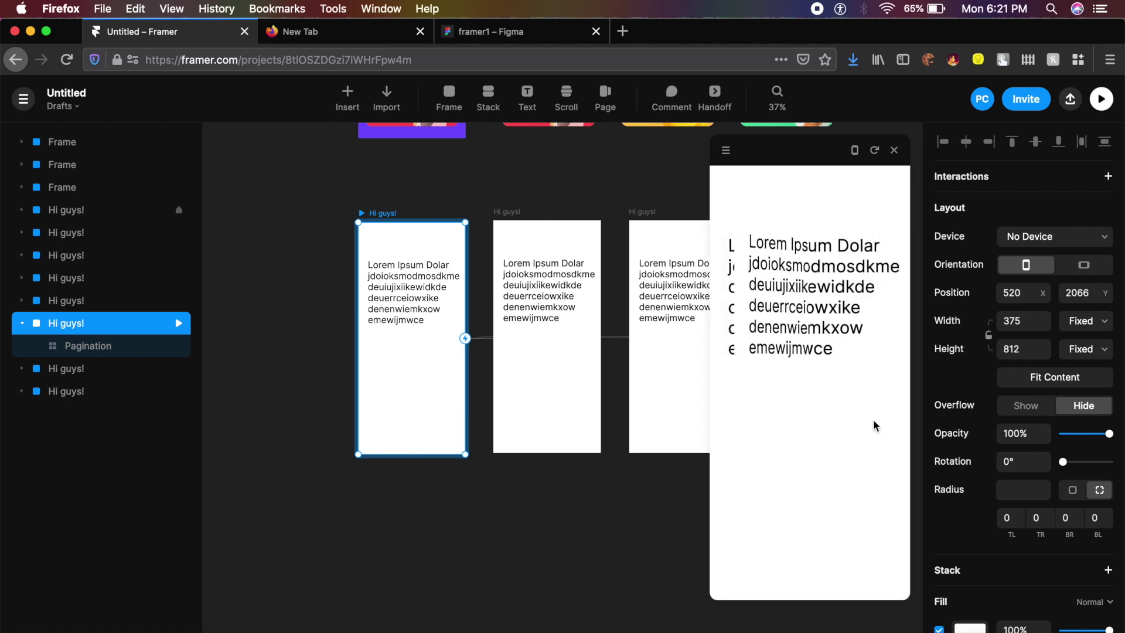
pyautogui.moveTo(879, 427); pyautogui.dragTo(788, 414)
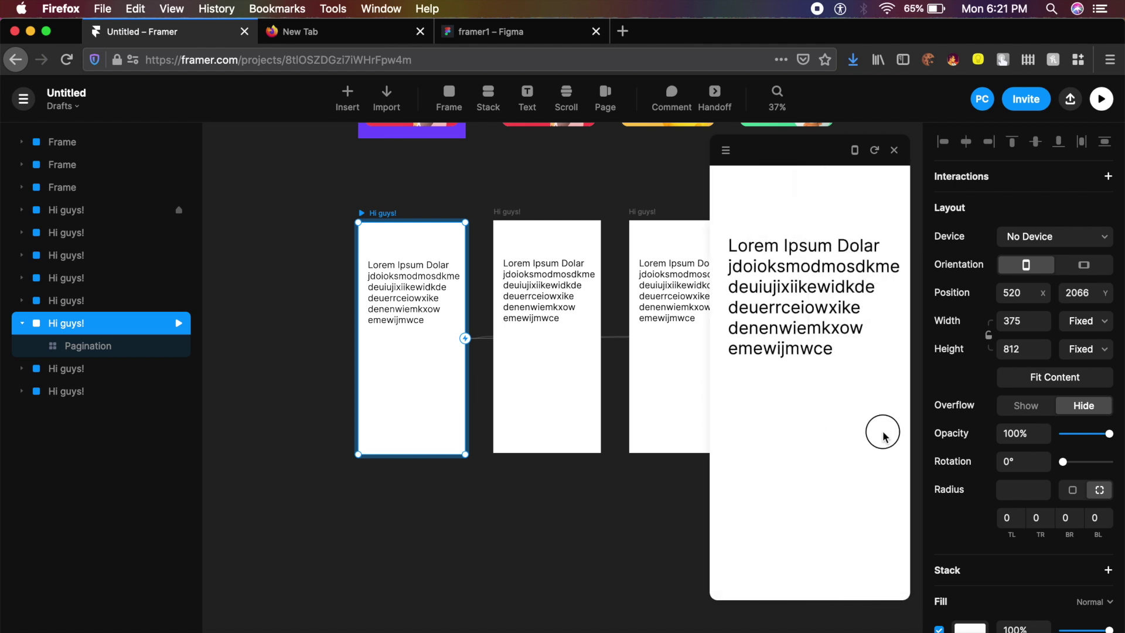
pyautogui.moveTo(879, 432); pyautogui.dragTo(791, 414)
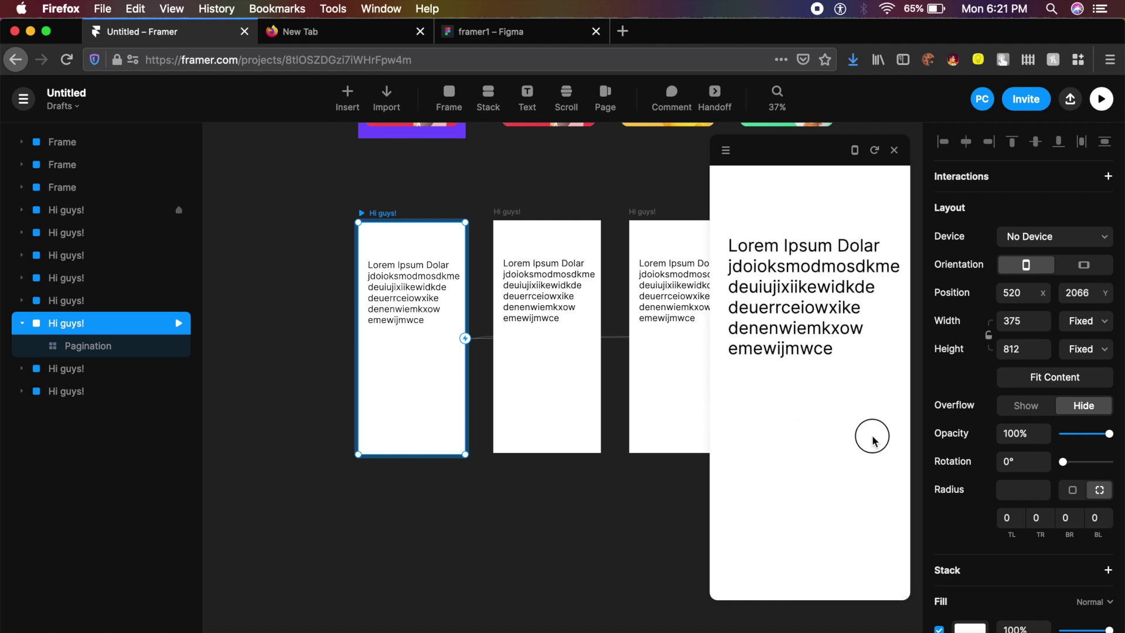
pyautogui.moveTo(871, 437)
pyautogui.mouseDown()
pyautogui.moveTo(794, 437)
pyautogui.moveTo(759, 421)
pyautogui.moveTo(788, 434)
pyautogui.moveTo(856, 422)
pyautogui.mouseUp()
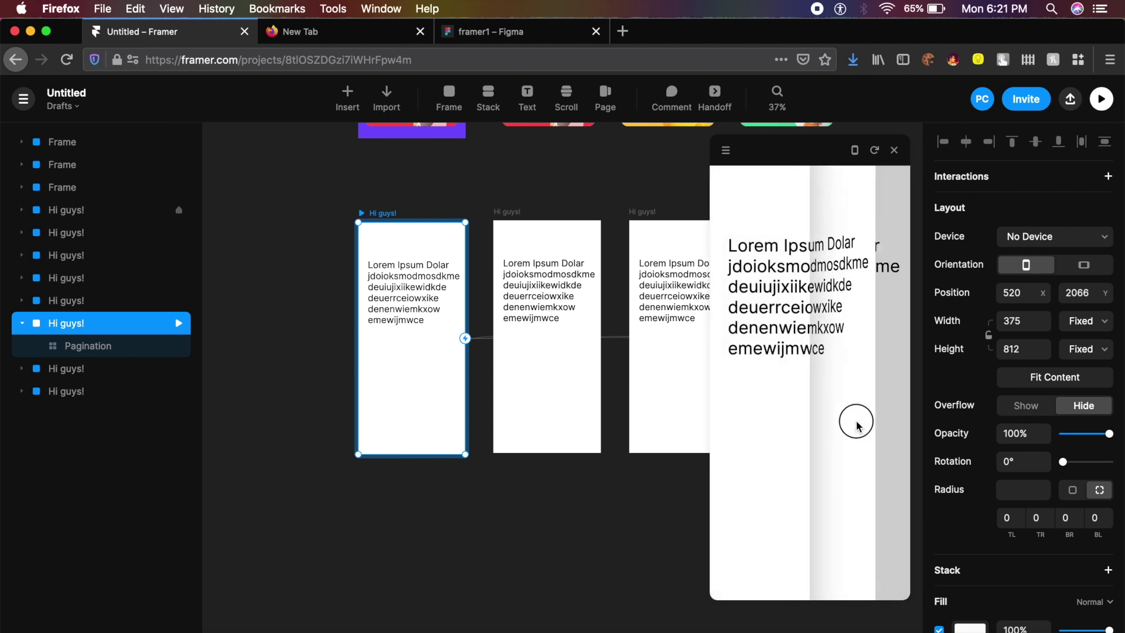